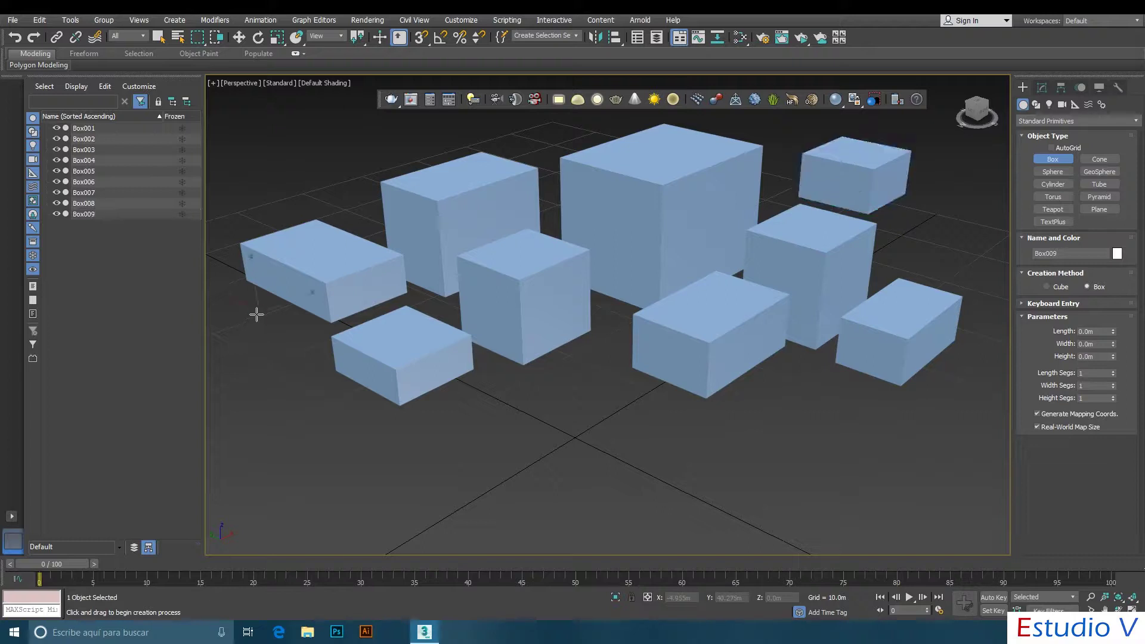
Create Box010, Box011 and Box012 at the left, centre and right of the scene.
drag(257, 316, 256, 358)
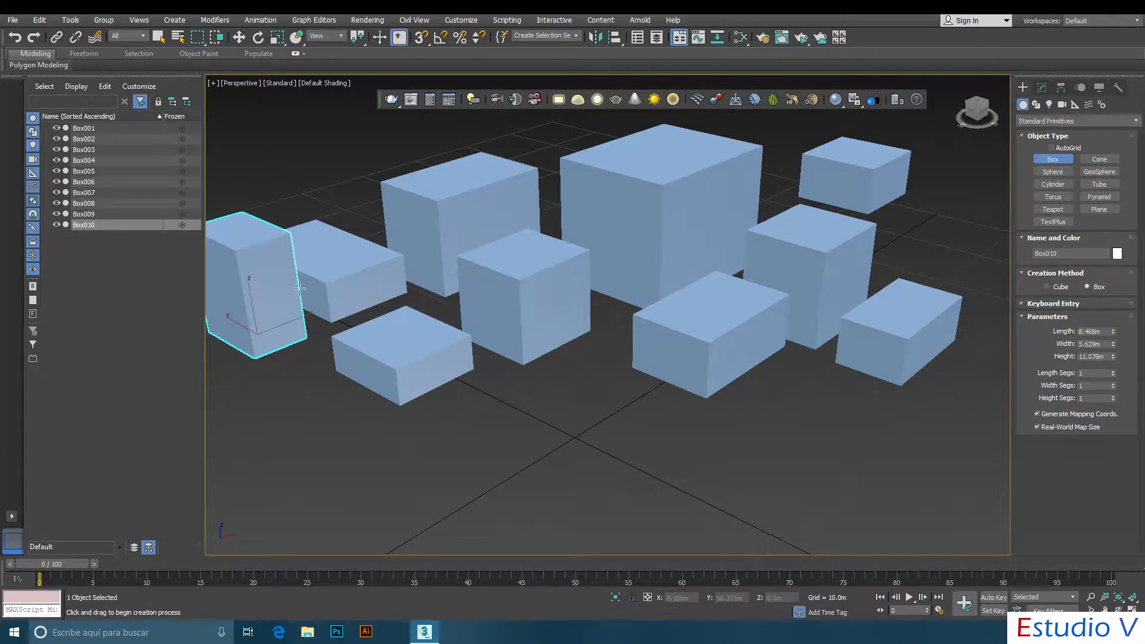
click(299, 289)
drag(570, 360, 577, 412)
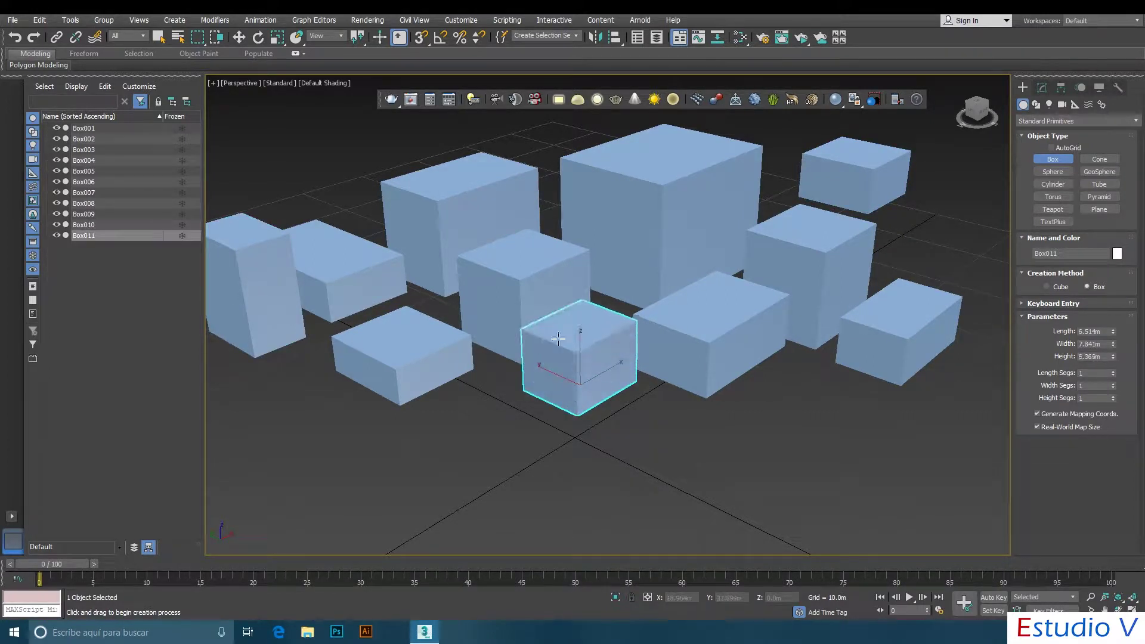
click(697, 387)
drag(811, 371, 820, 426)
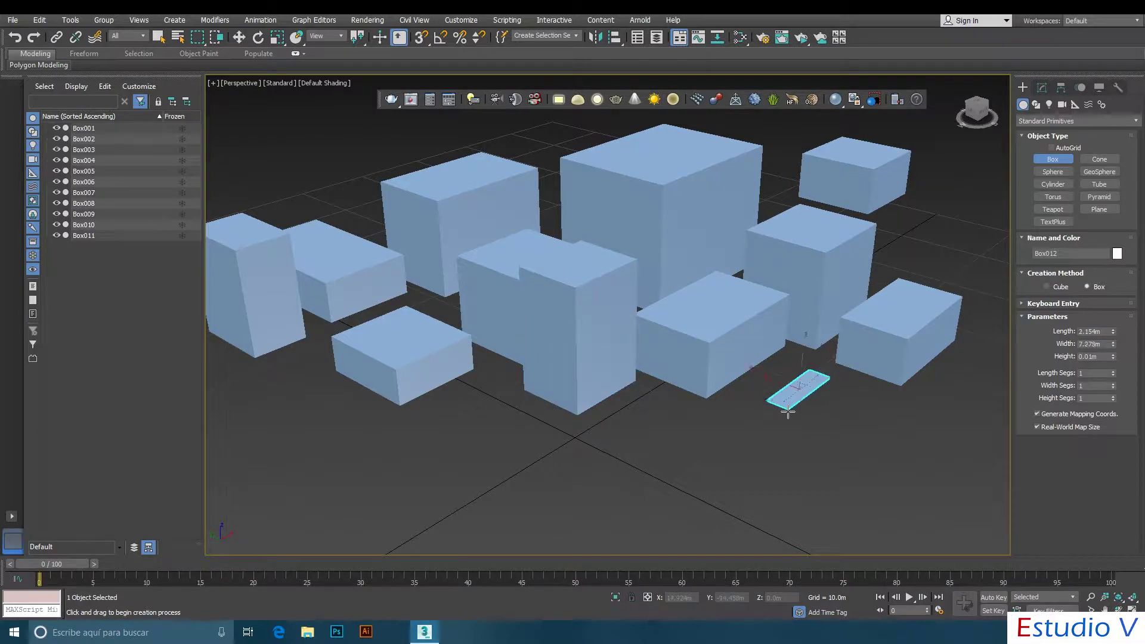
click(924, 237)
Add a lower Box013 at the back right and Box014 at the front left, then start Box015 near the centre.
drag(924, 237, 953, 270)
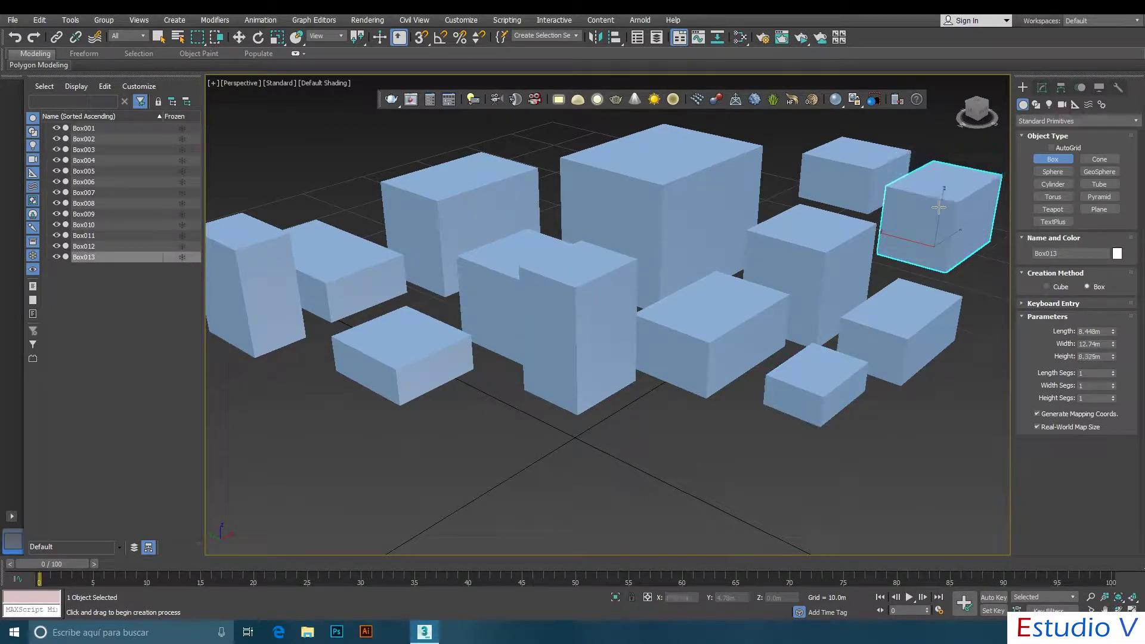
click(938, 229)
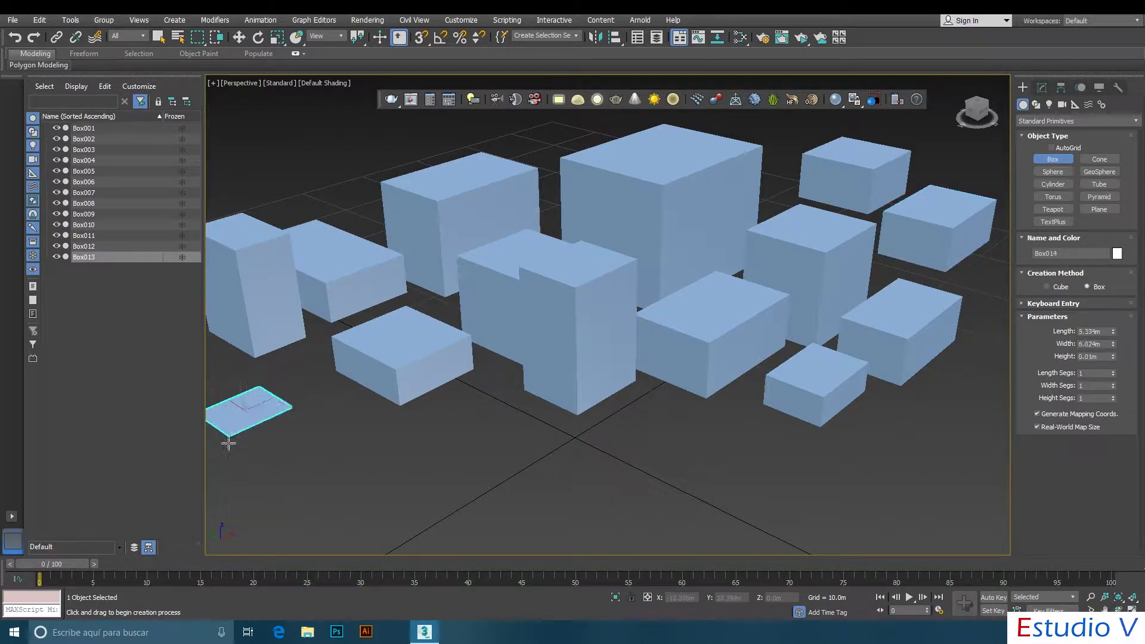
drag(215, 404, 294, 442)
click(238, 376)
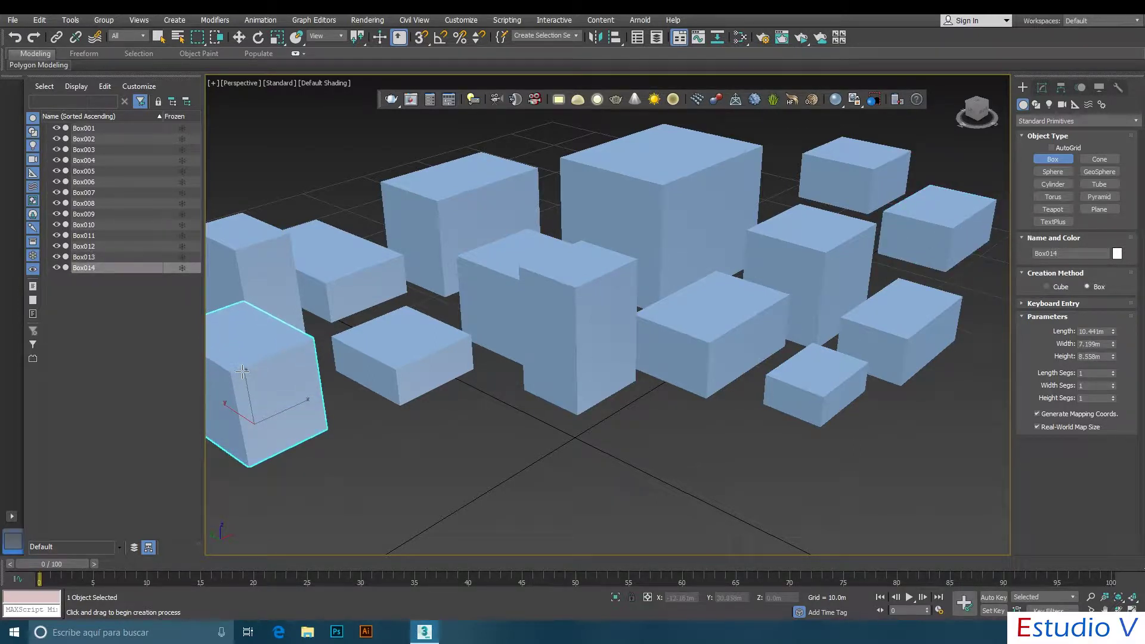
drag(474, 394, 473, 456)
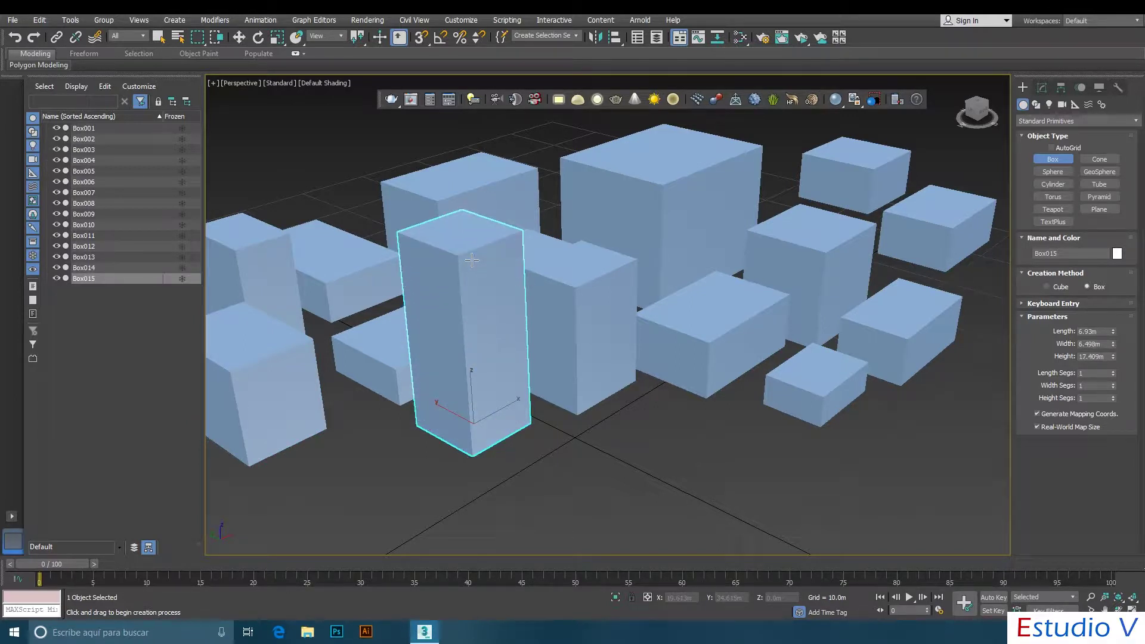
key(w)
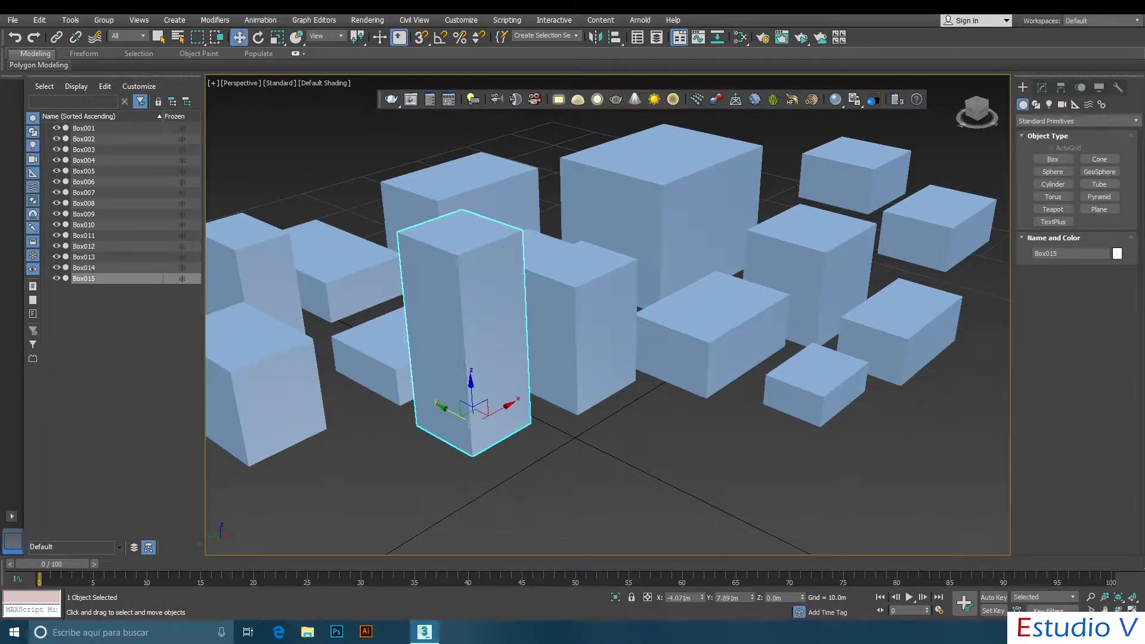
key(alt+w)
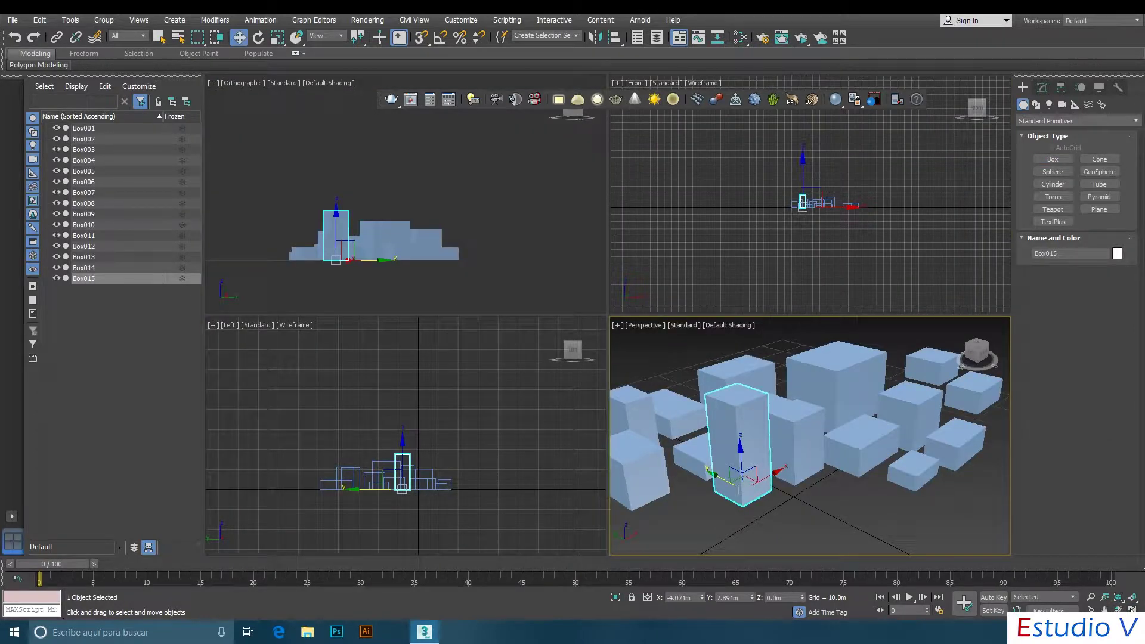
key(alt+w)
scroll(739, 350, up, 2)
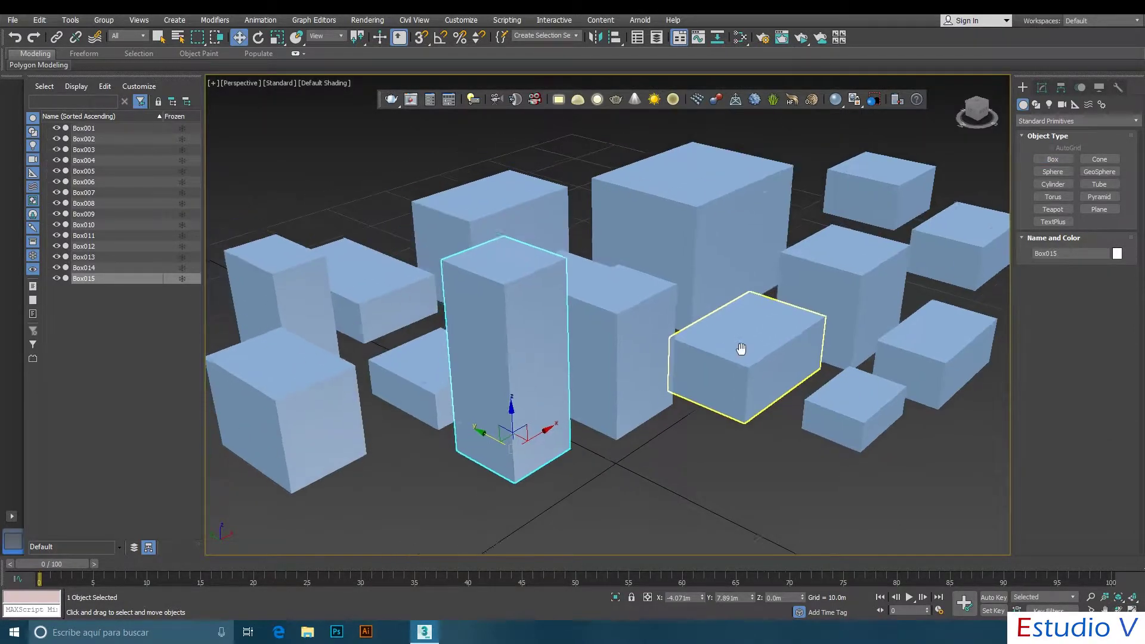
scroll(716, 350, down, 2)
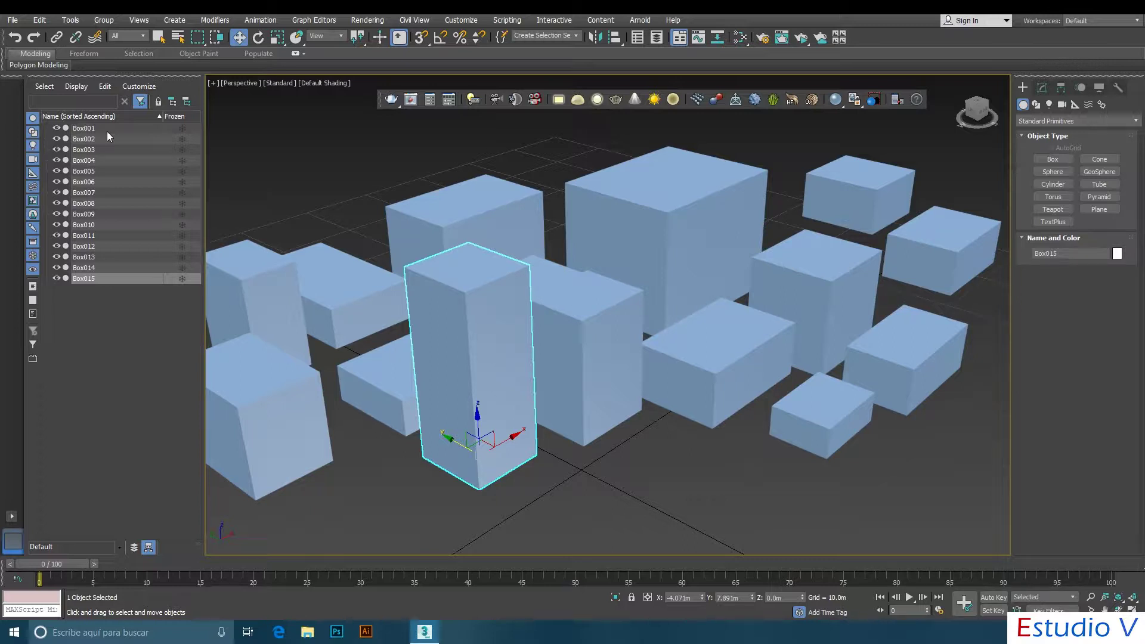
Create Box016 as a flat box at the back, Box017 at the back left, and Box018.
click(1043, 157)
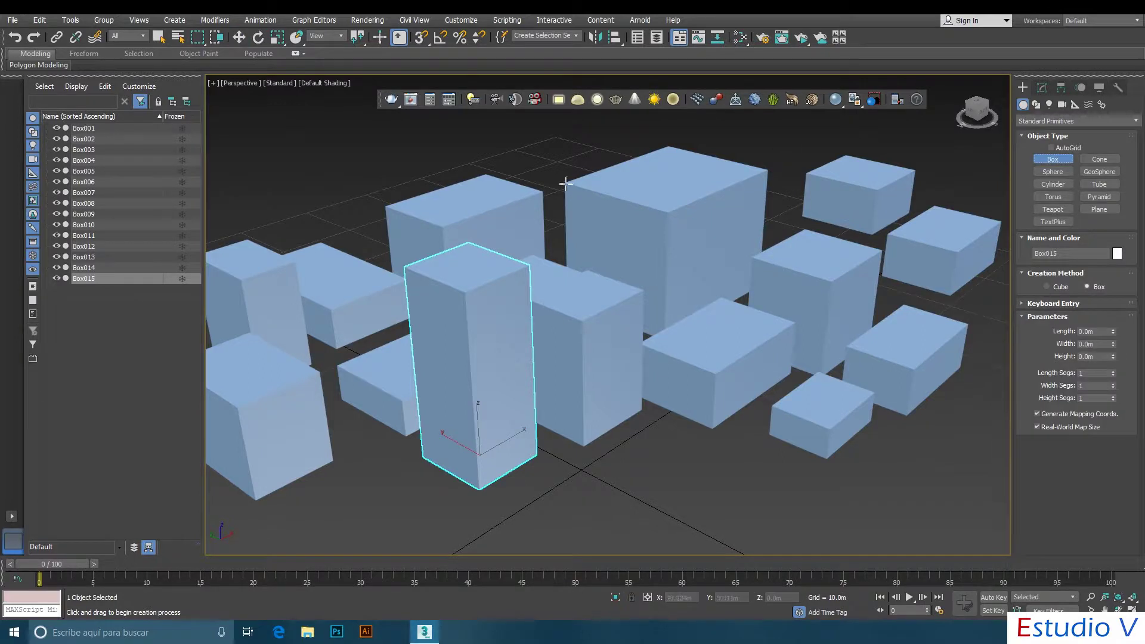
drag(575, 126, 558, 161)
click(548, 139)
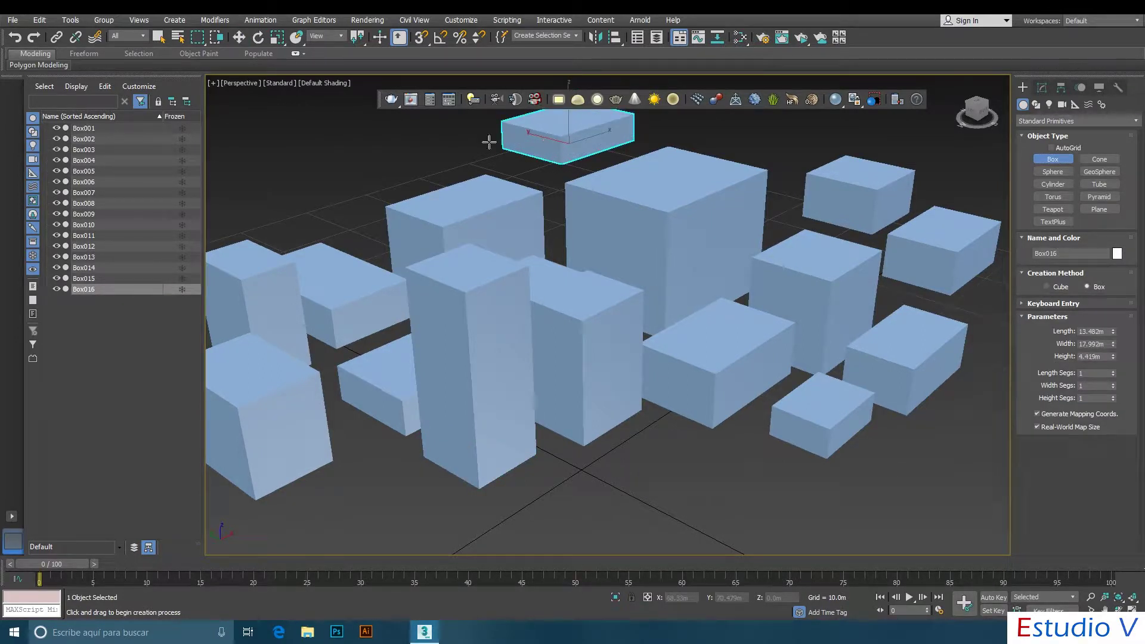
mouse_move(378, 146)
mouse_down()
mouse_move(315, 191)
mouse_move(300, 240)
mouse_up()
click(313, 161)
click(480, 181)
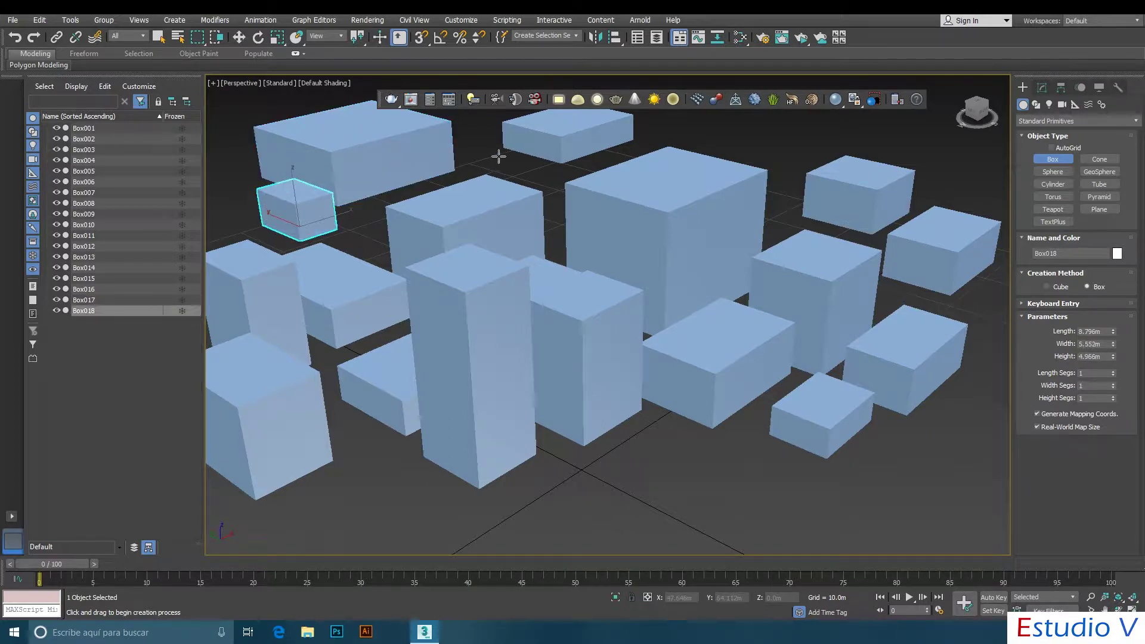
Add Box019 behind the back row and a 10.212m-tall Box020 at the back, then exit box creation.
drag(498, 157, 512, 196)
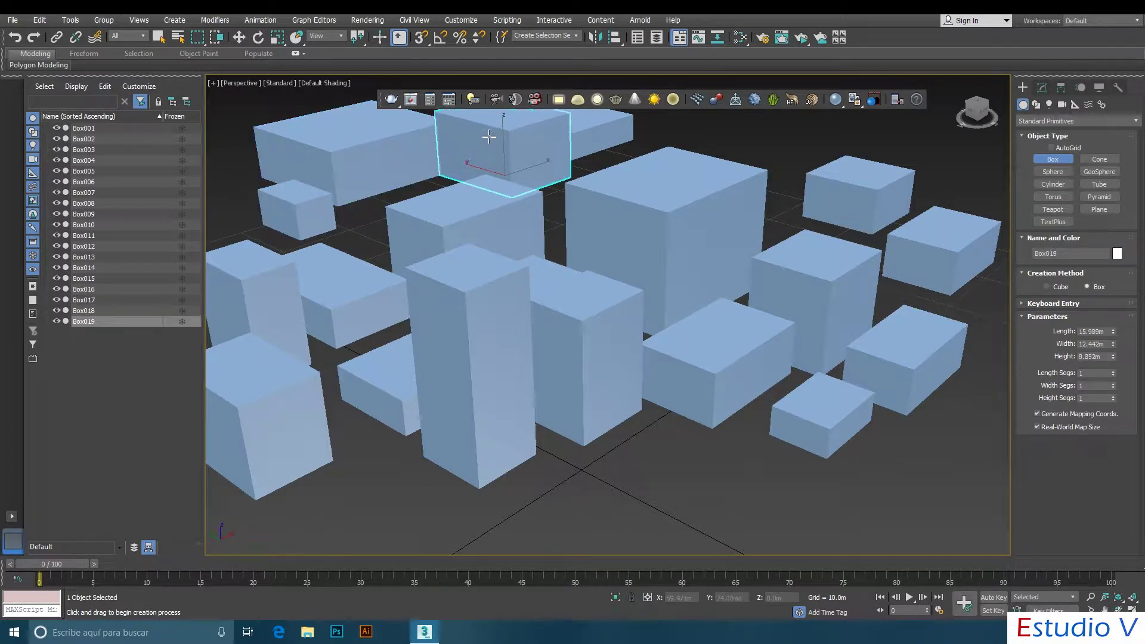
click(489, 138)
middle_drag(549, 166, 534, 192)
drag(672, 141, 678, 190)
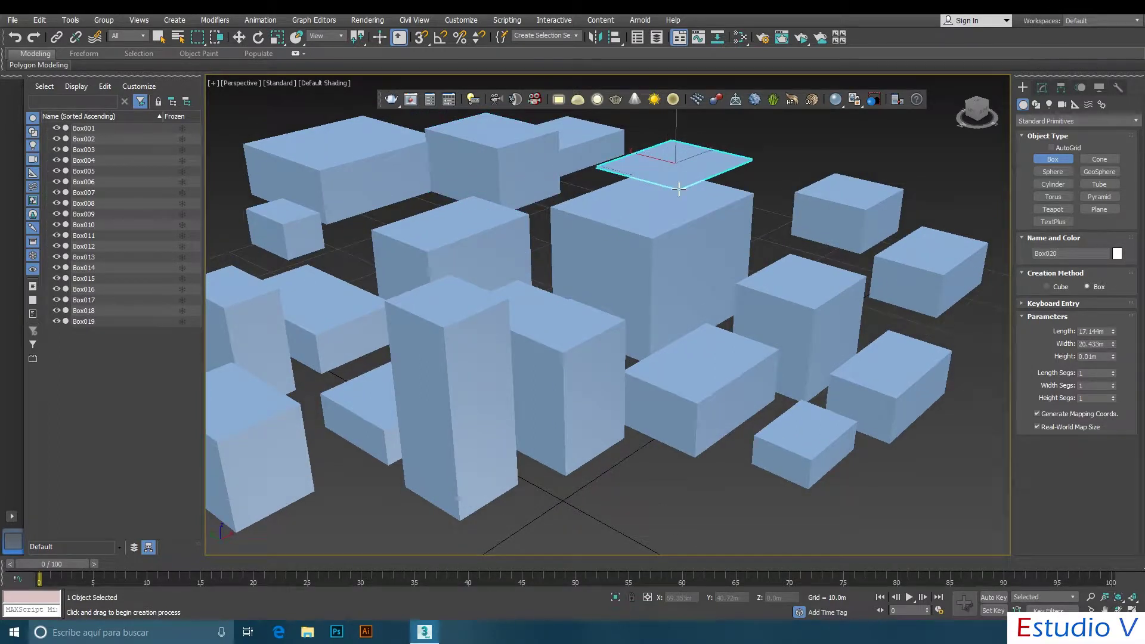
click(648, 136)
middle_drag(596, 190, 642, 187)
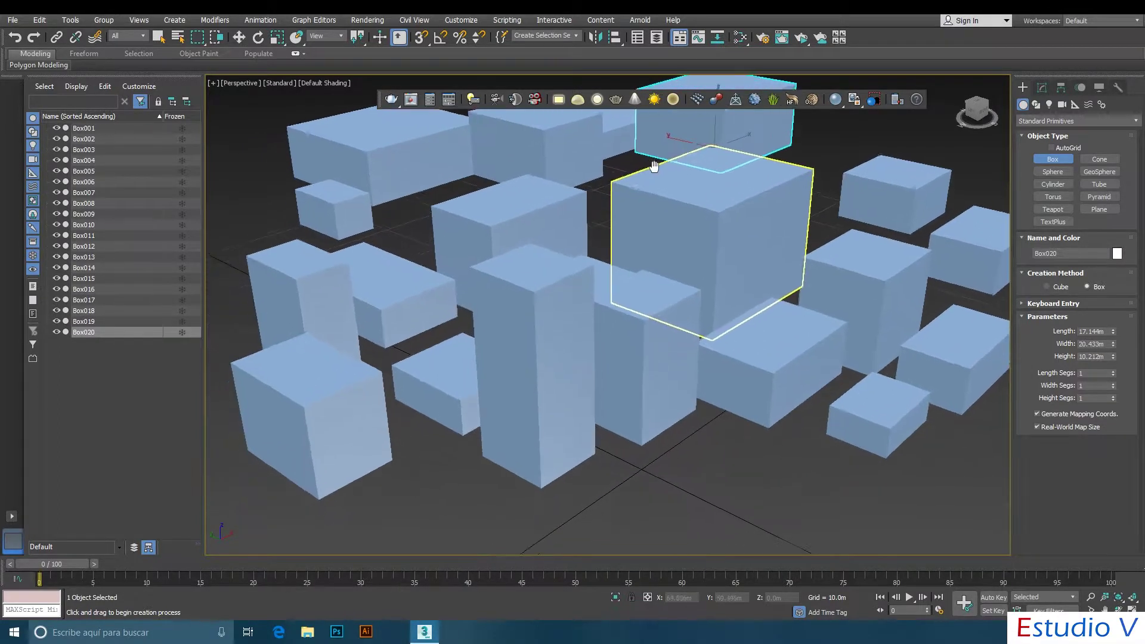
key(w)
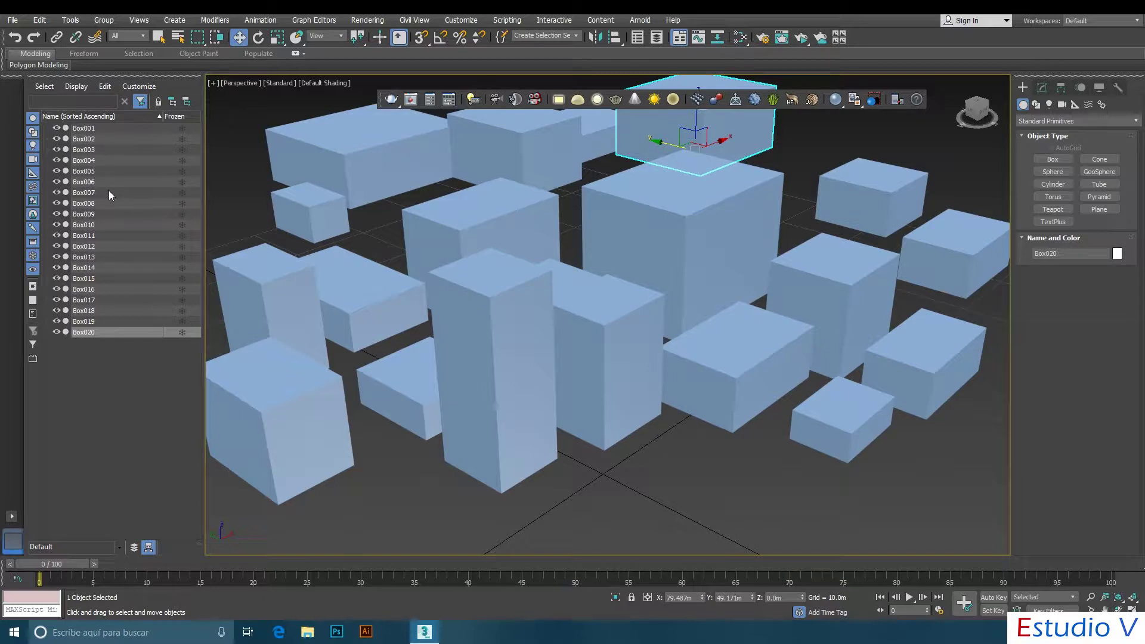
Place the first six photometric free lights among the front and left boxes.
click(665, 442)
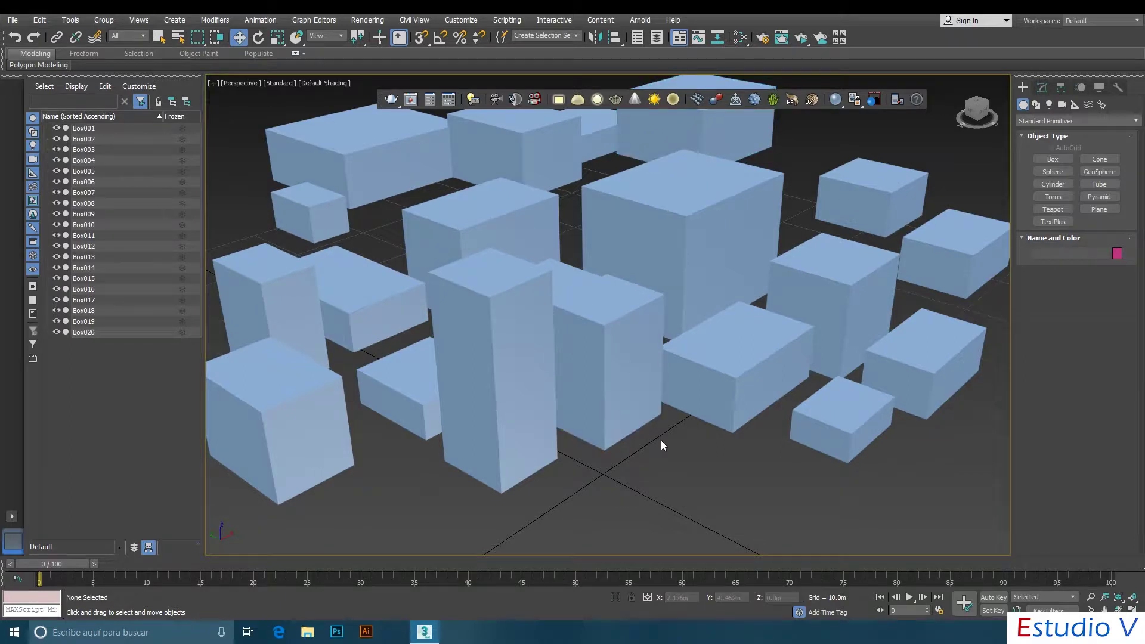
click(1049, 105)
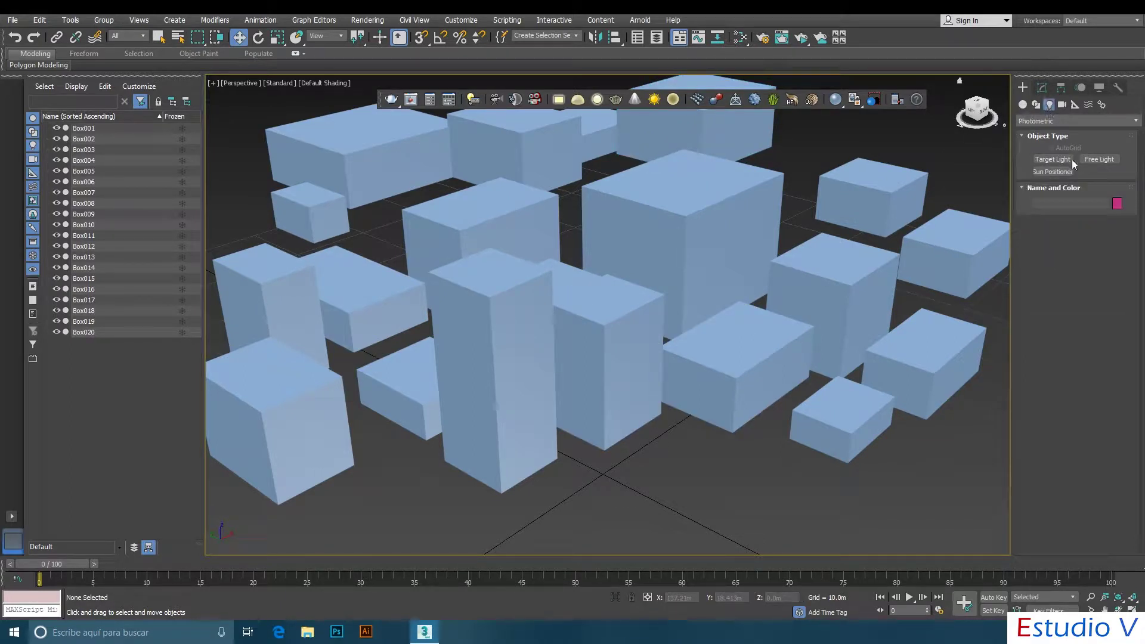
click(1100, 160)
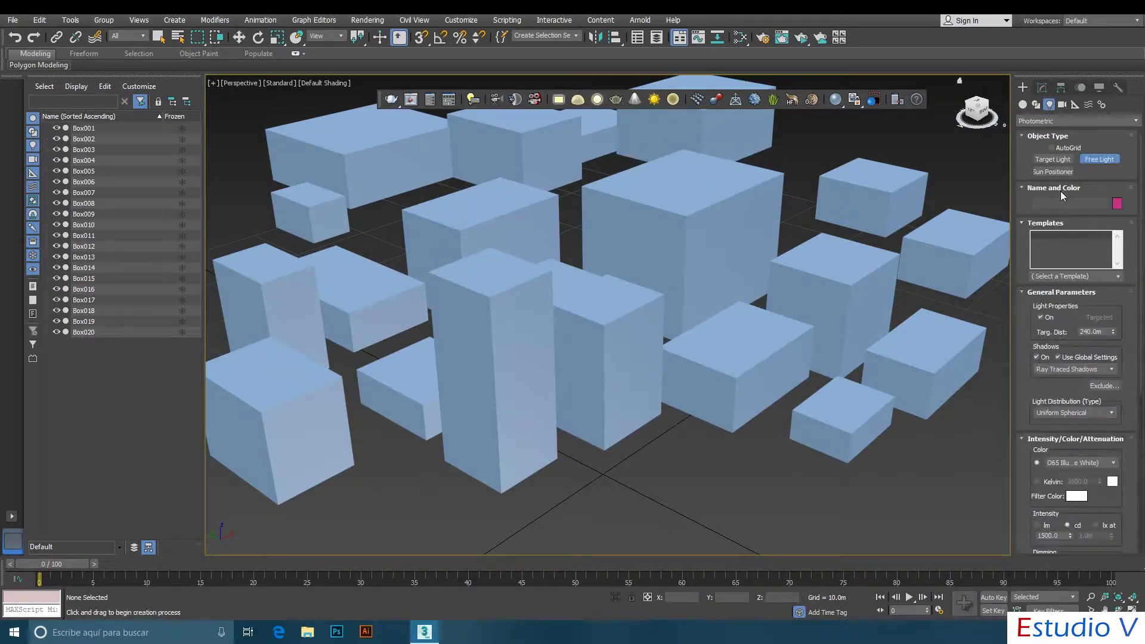
click(757, 448)
click(685, 462)
click(619, 469)
click(489, 418)
click(379, 390)
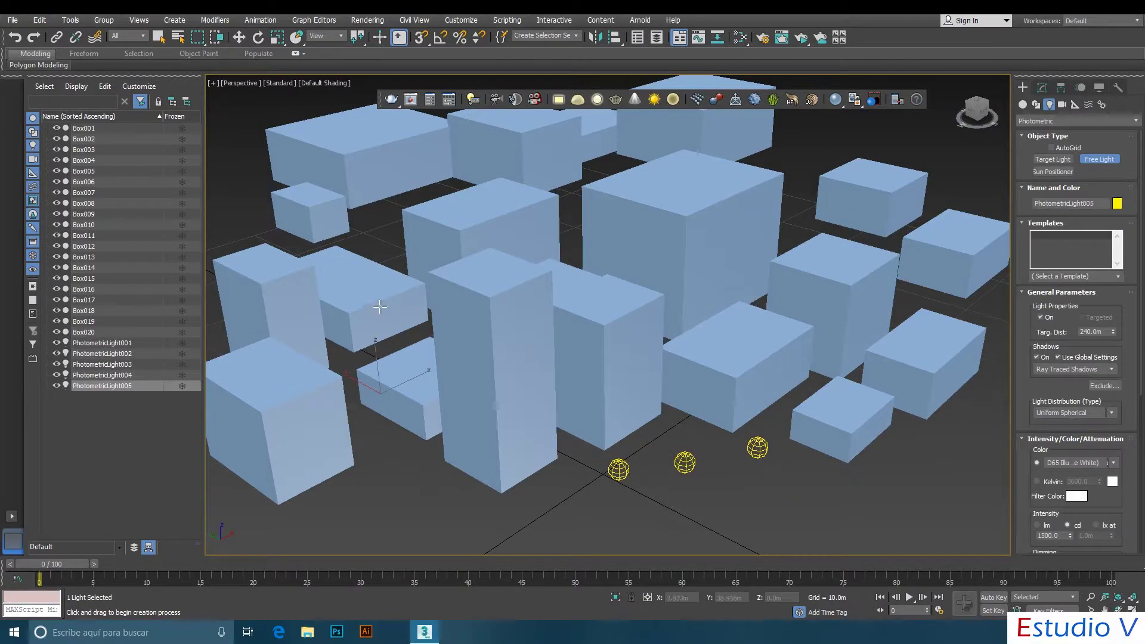
click(377, 239)
Place nine more free lights between and behind the boxes, totalling fifteen, then select Physical camera creation.
click(454, 227)
click(519, 215)
click(582, 201)
click(626, 200)
click(672, 200)
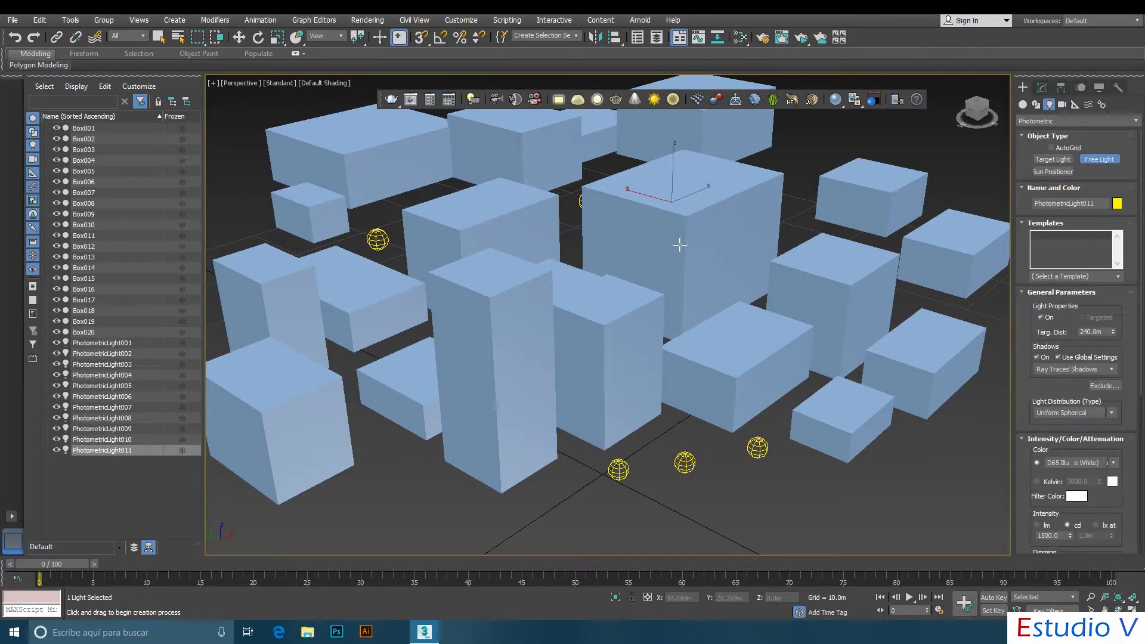
click(680, 245)
click(739, 239)
click(787, 231)
click(796, 182)
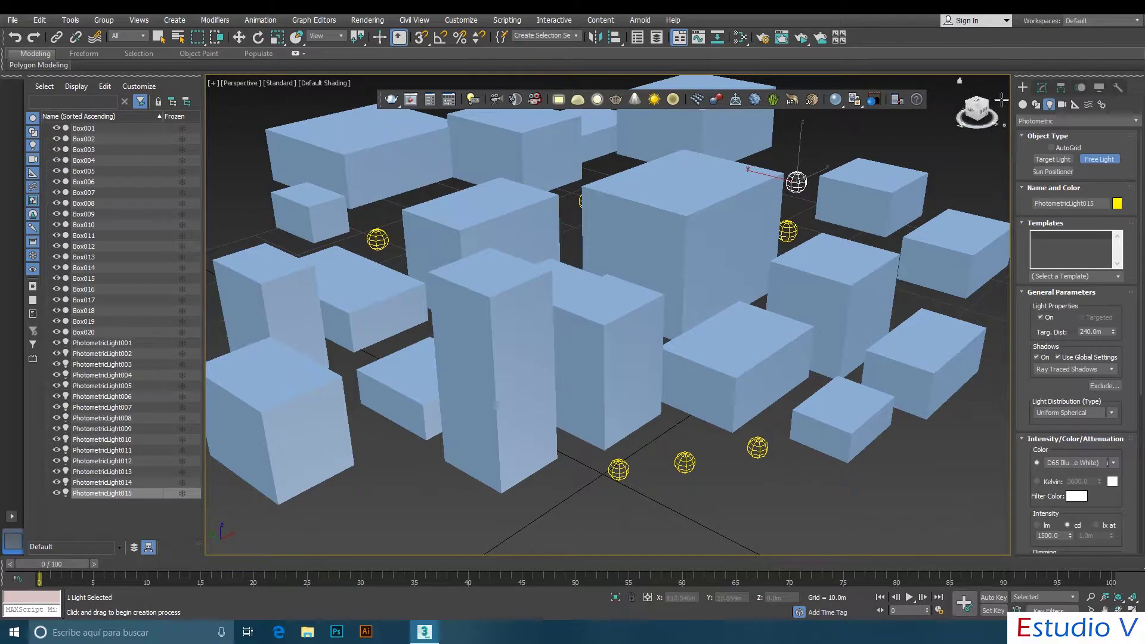
click(1063, 105)
click(1053, 159)
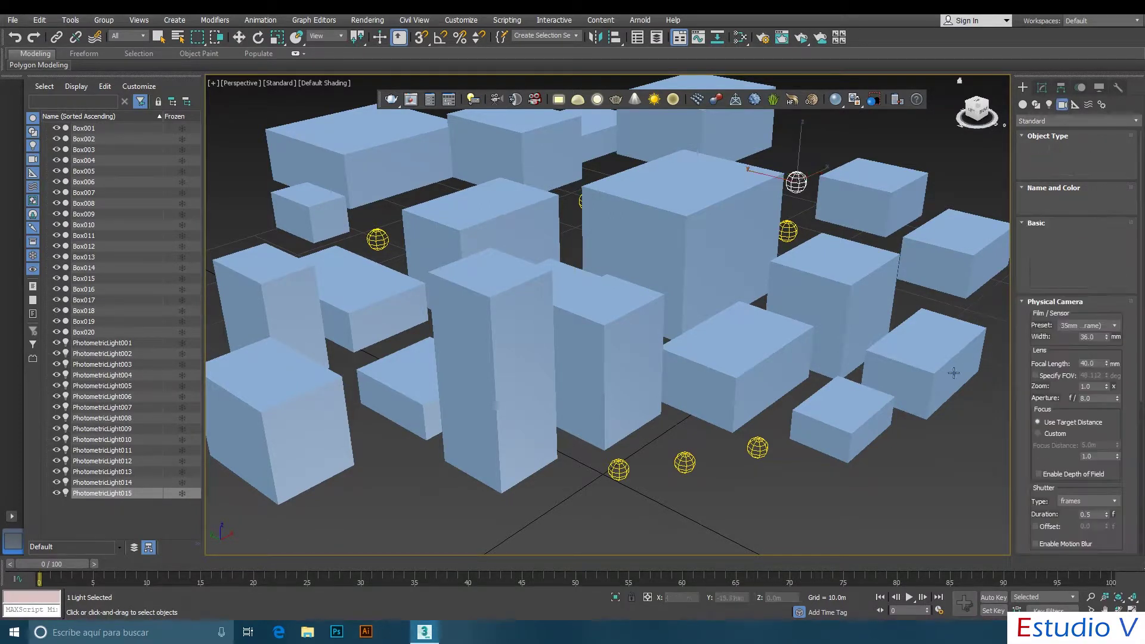
Place seven targeted physical cameras at the front, centre, right side and back of the block.
drag(962, 439, 930, 425)
drag(854, 486, 686, 381)
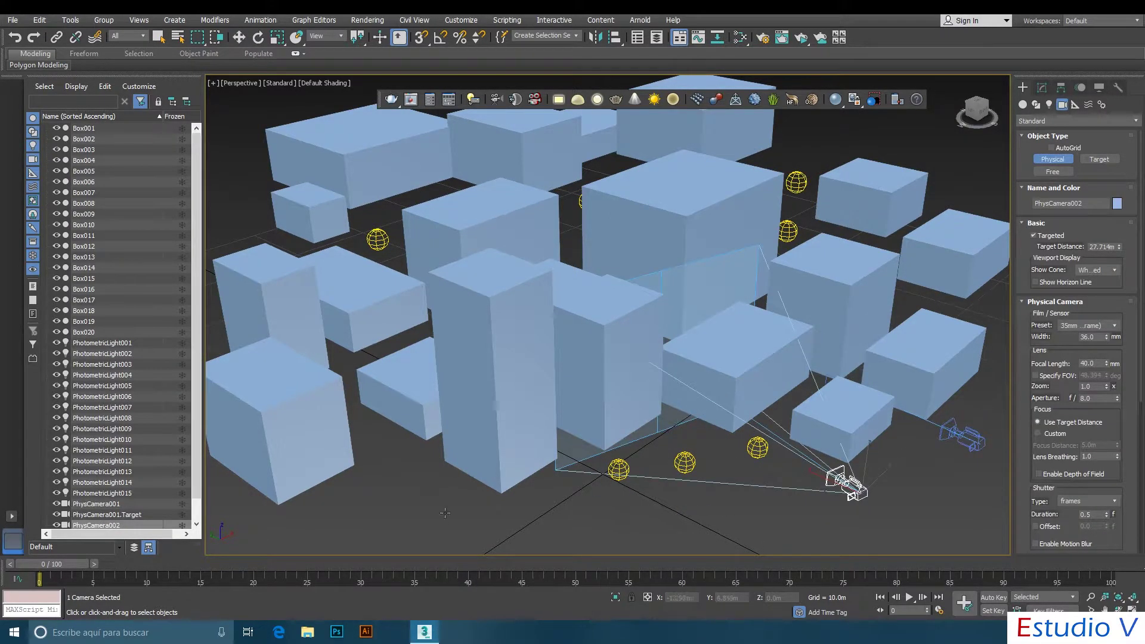
drag(445, 513, 365, 346)
drag(598, 322, 736, 246)
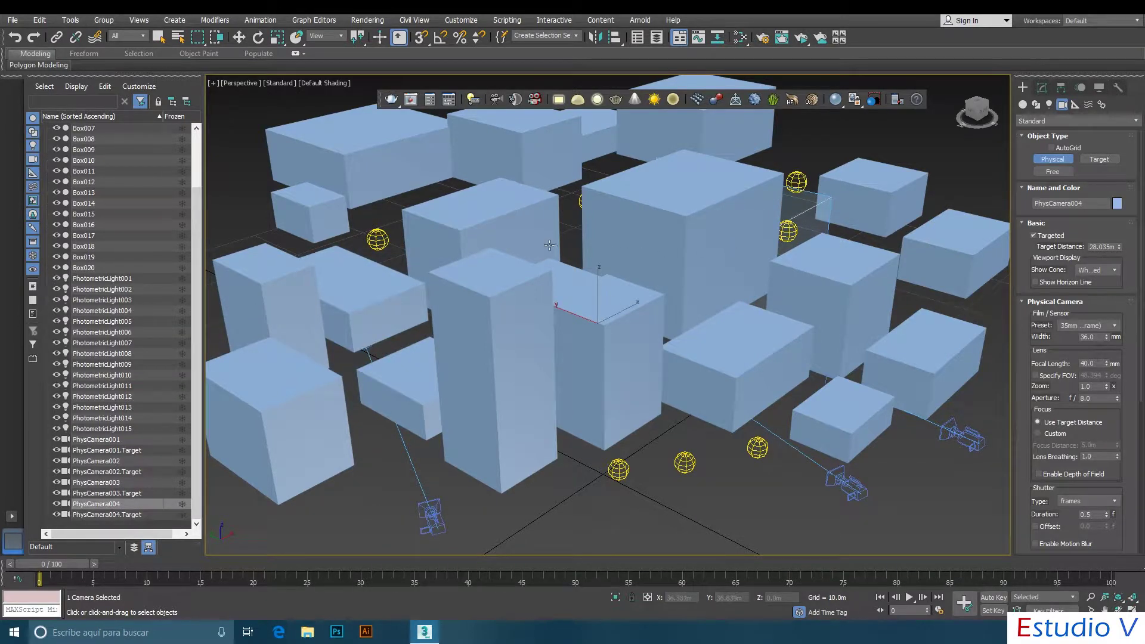
drag(574, 233, 590, 172)
drag(910, 296, 799, 179)
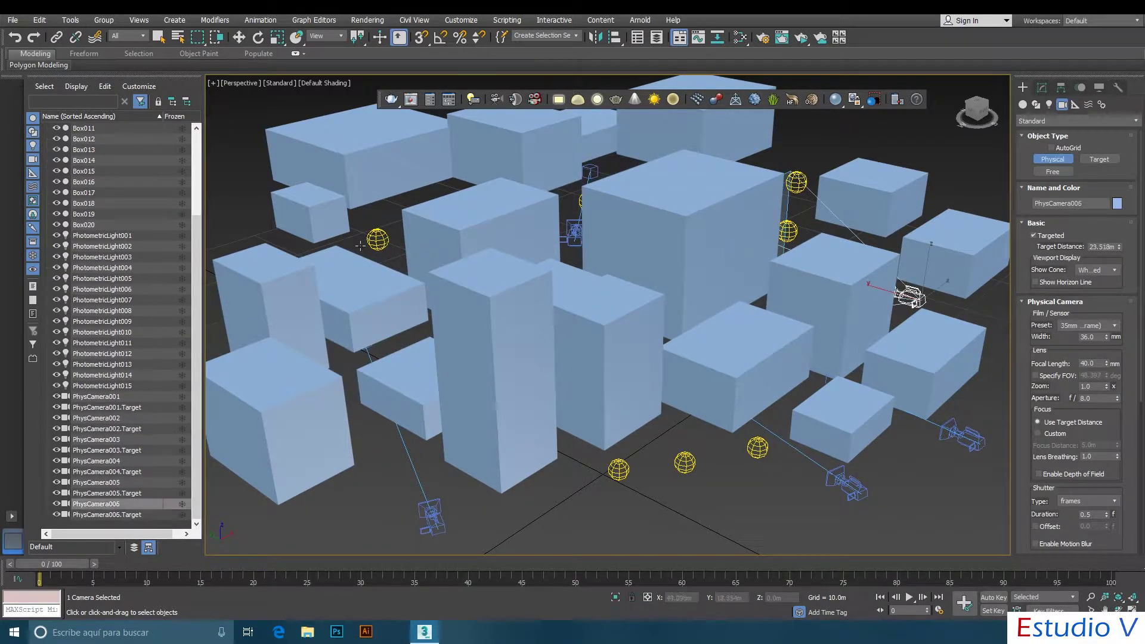
drag(354, 222, 478, 192)
key(w)
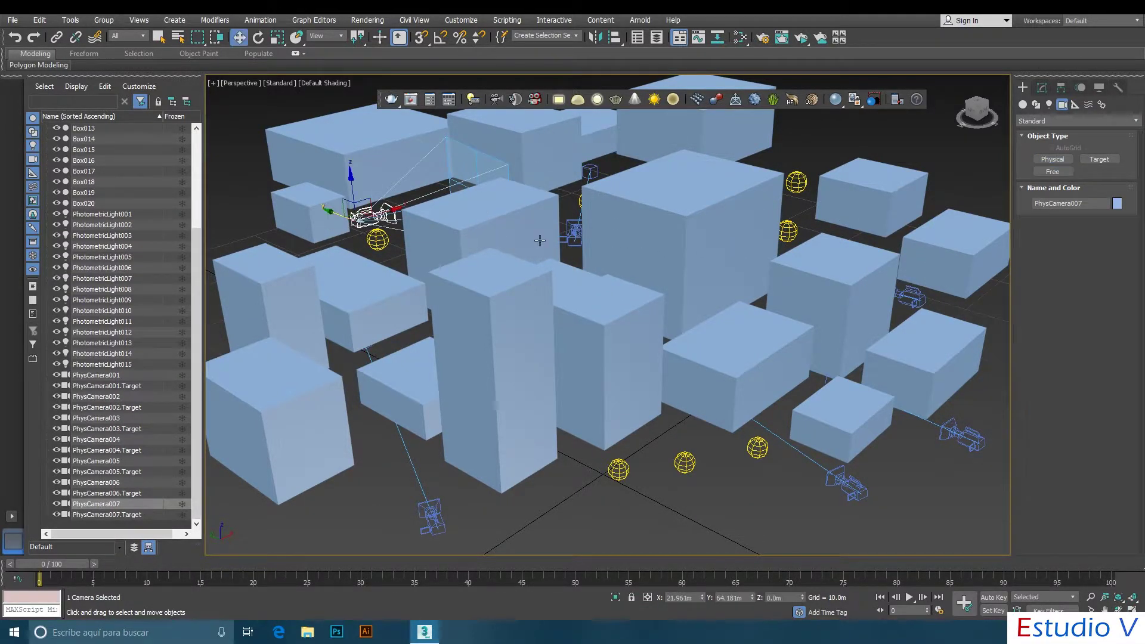
drag(199, 251, 195, 176)
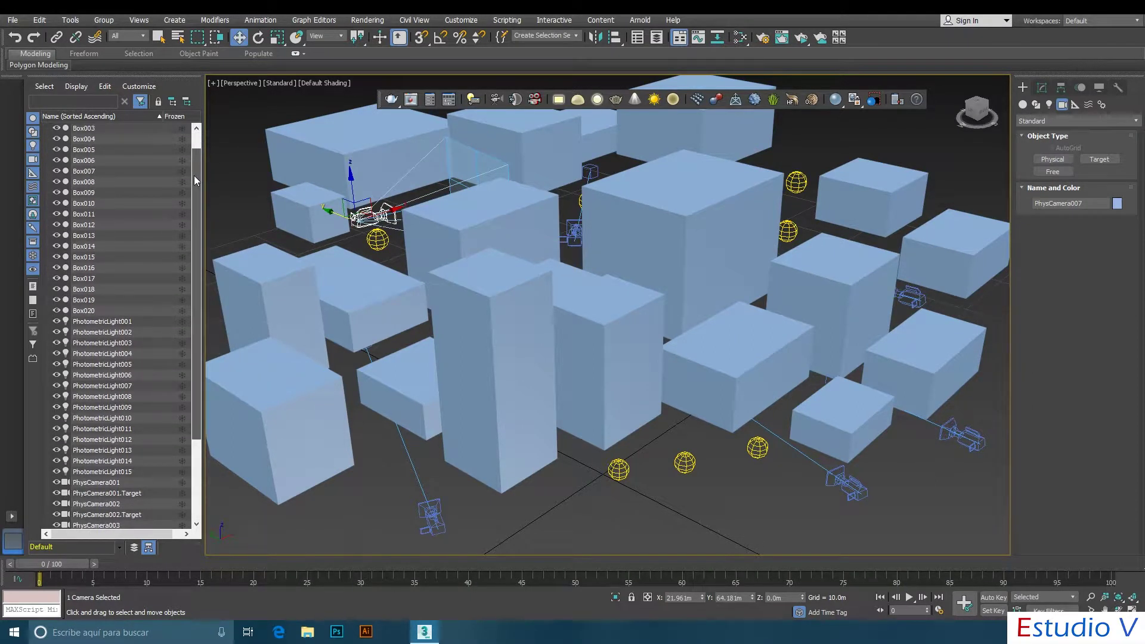
scroll(180, 150, up, 2)
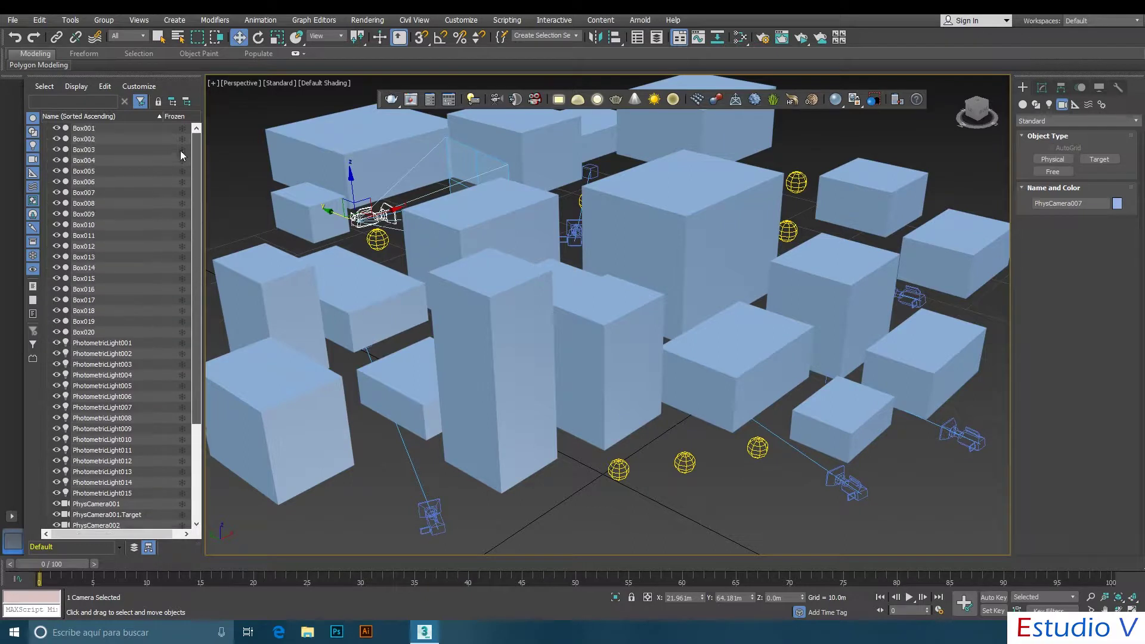
scroll(189, 297, down, 4)
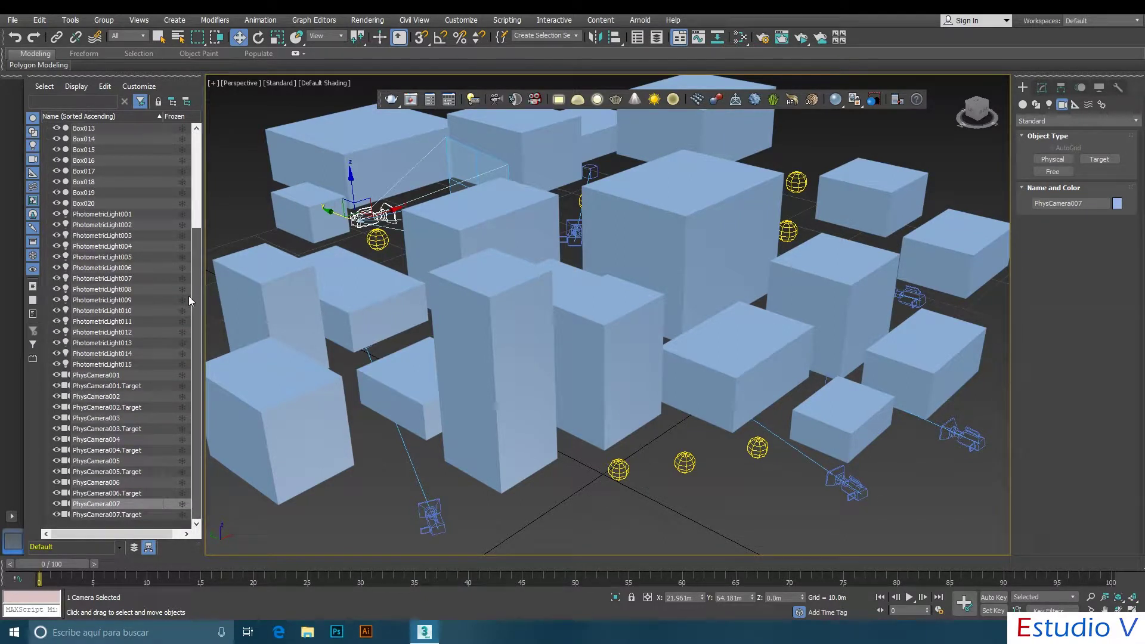
drag(188, 296, 191, 159)
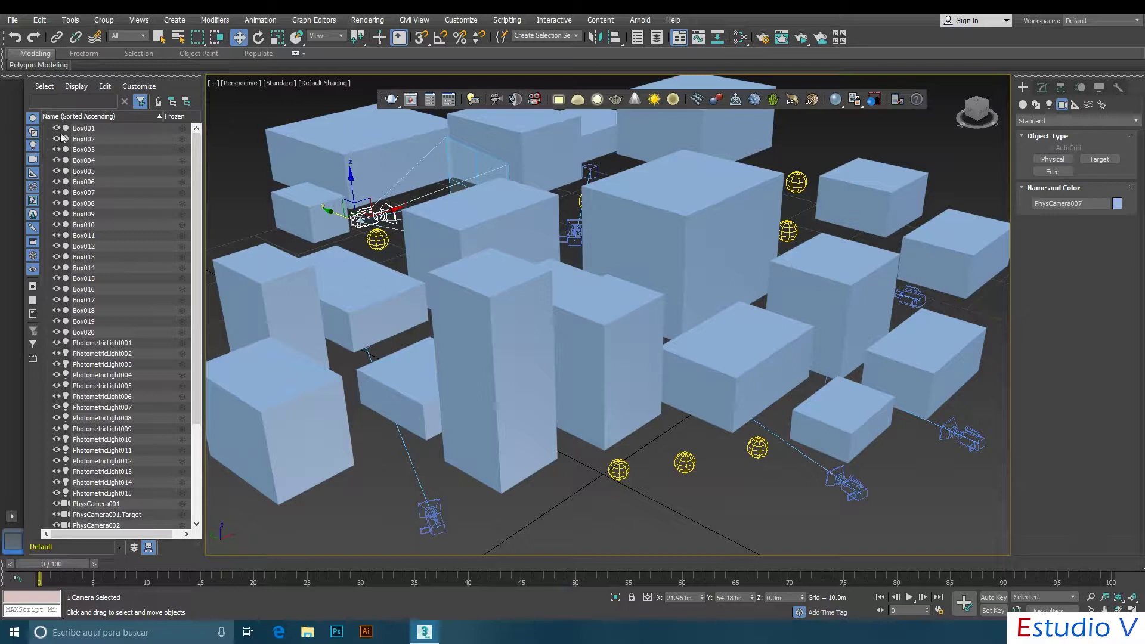
scroll(67, 148, down, 1)
scroll(67, 148, down, 3)
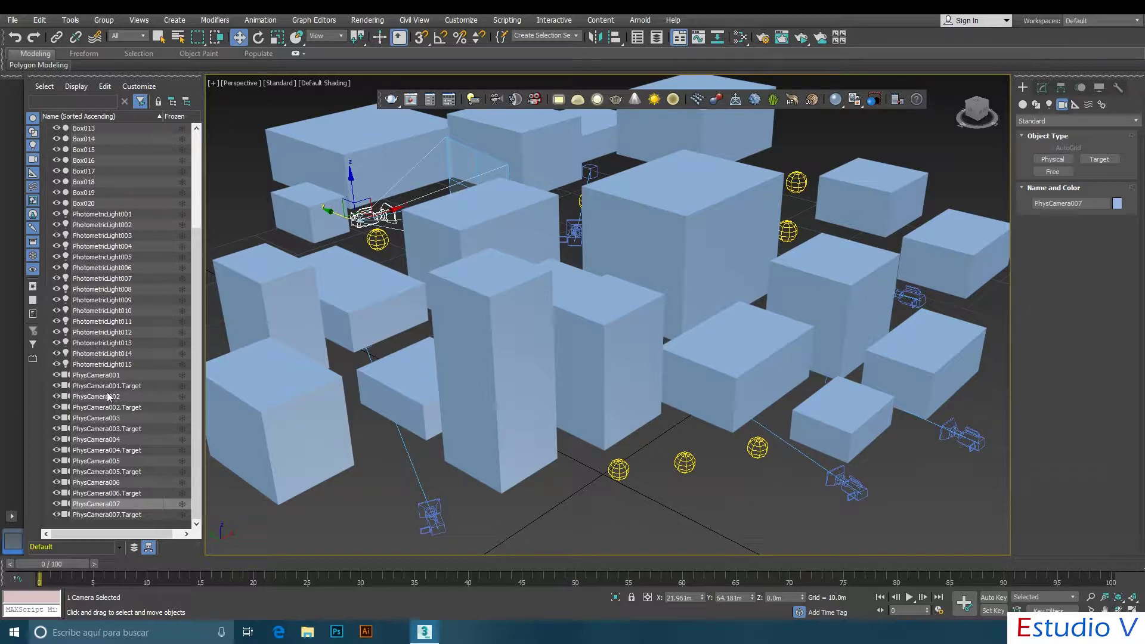
click(56, 375)
click(56, 396)
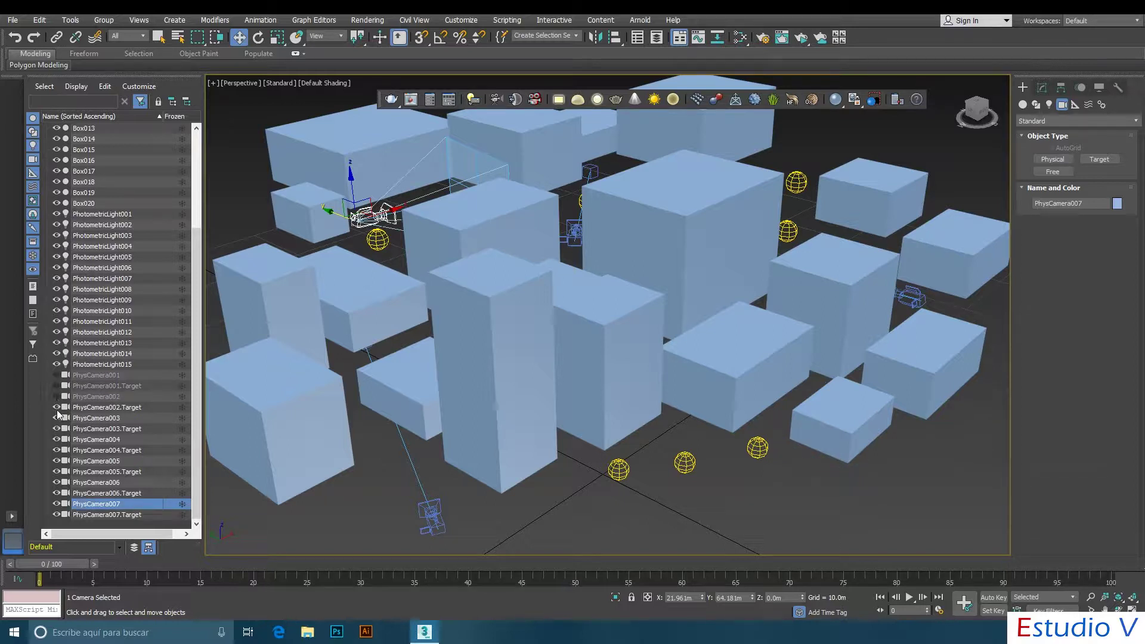
click(56, 418)
click(57, 439)
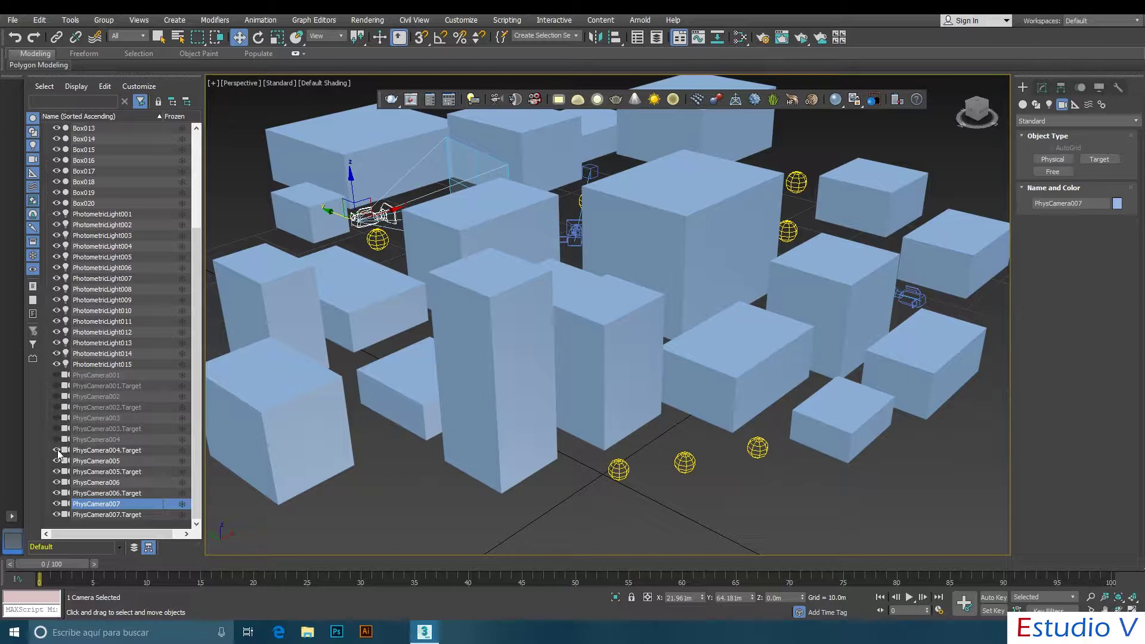
click(56, 461)
click(56, 493)
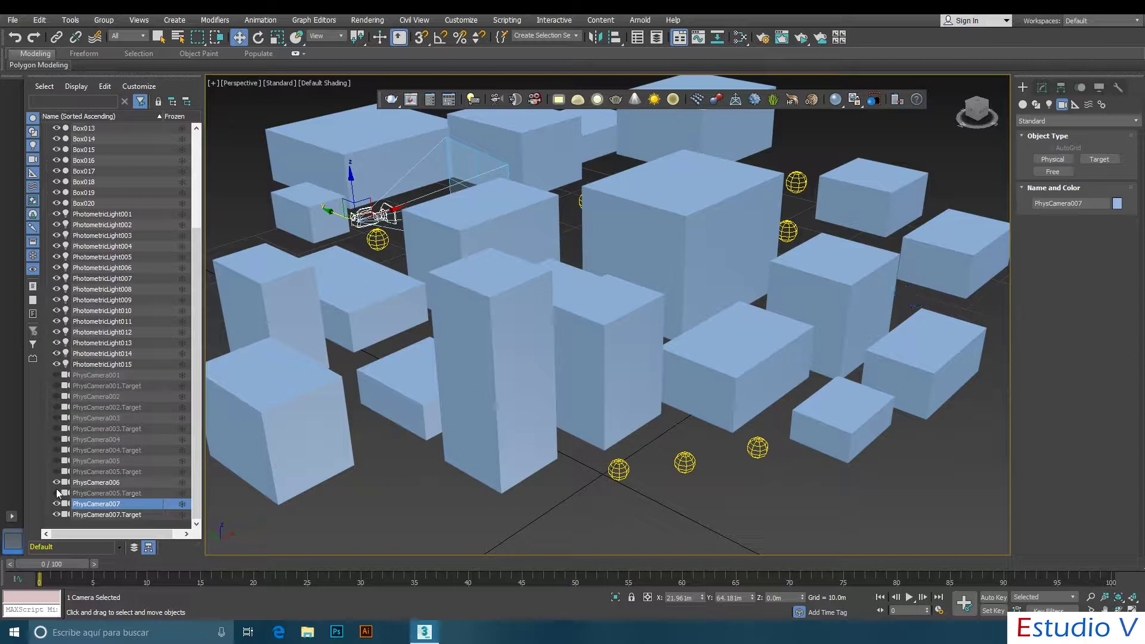
click(56, 515)
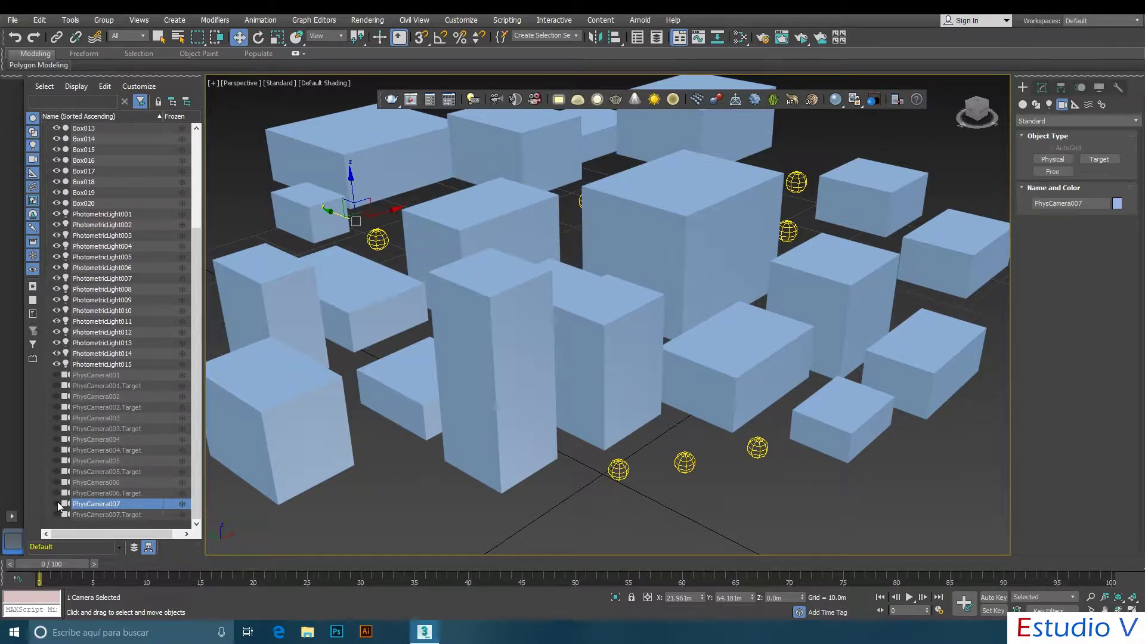
click(56, 515)
click(56, 504)
click(56, 483)
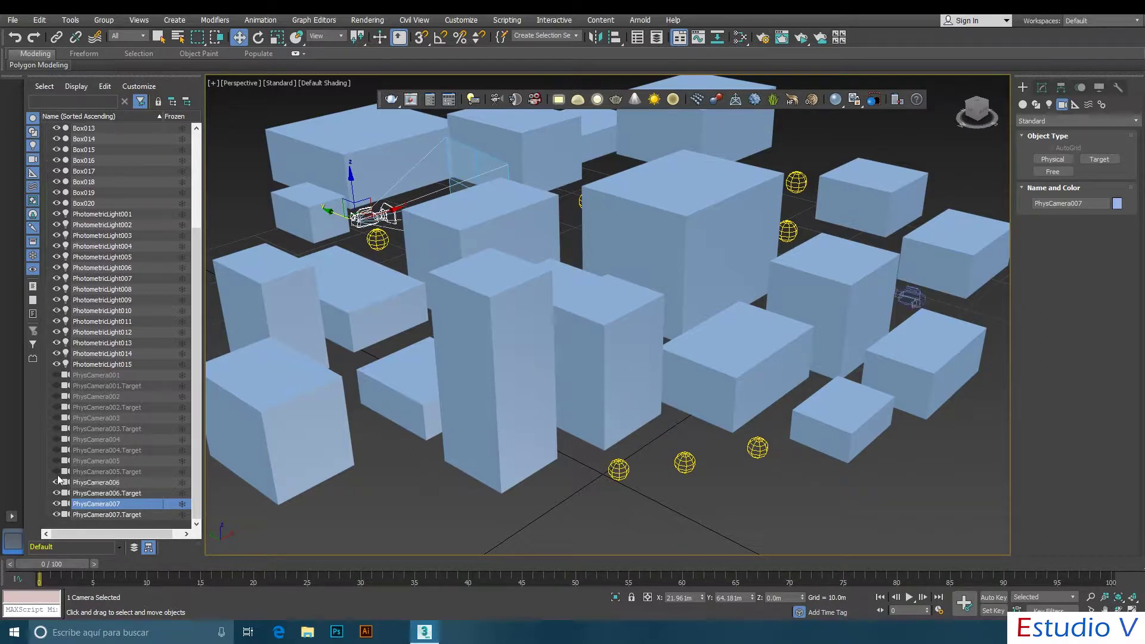
click(56, 461)
click(56, 439)
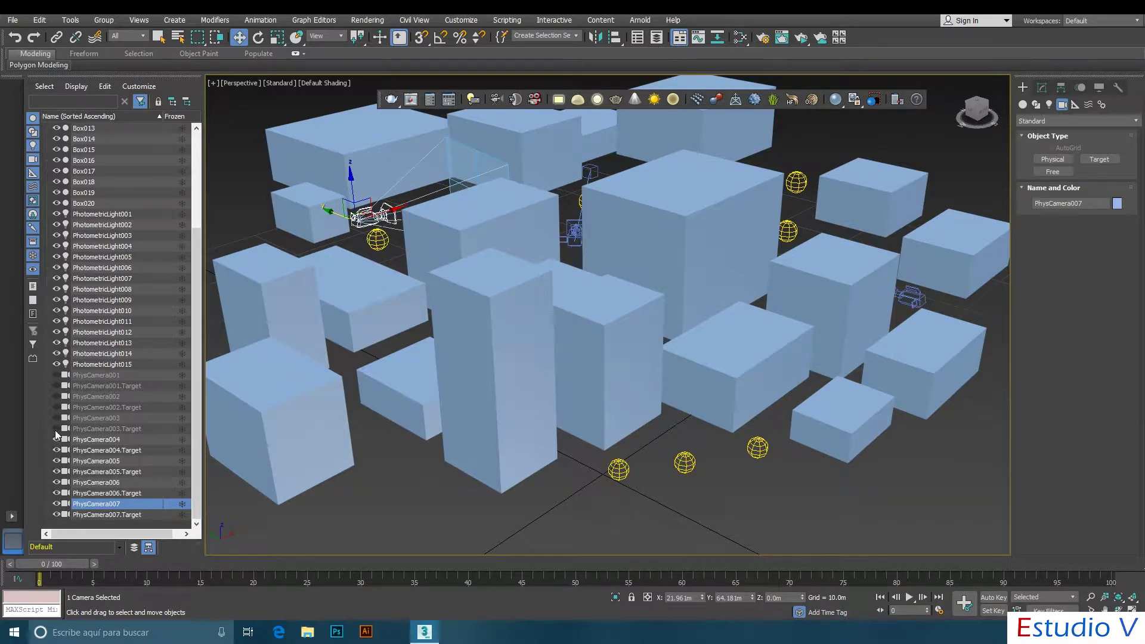
click(56, 418)
click(56, 397)
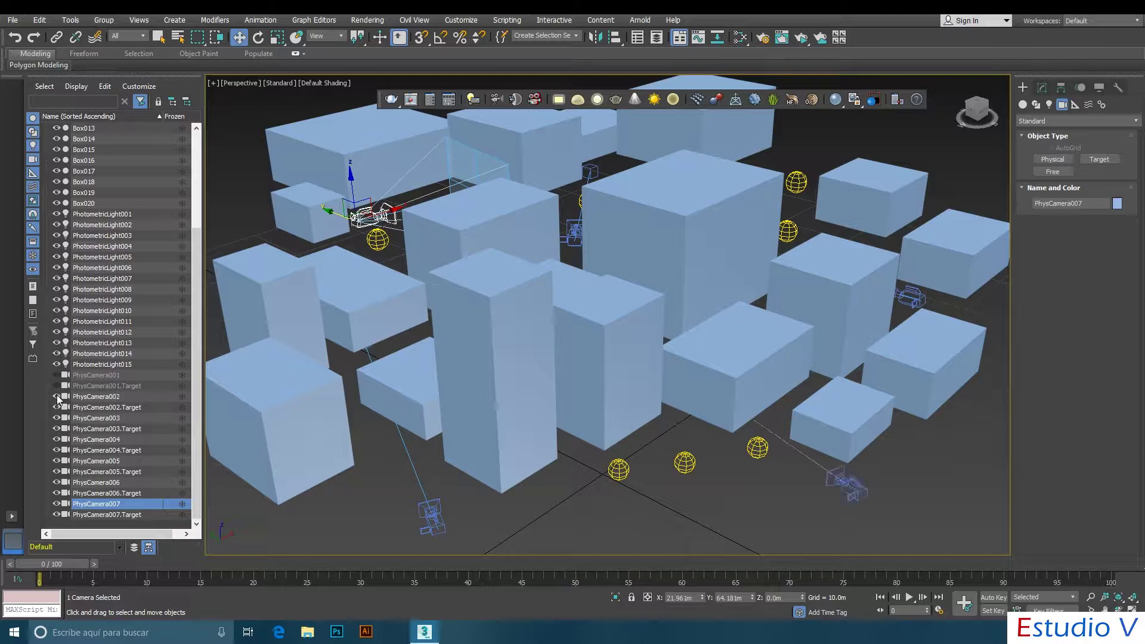
click(57, 375)
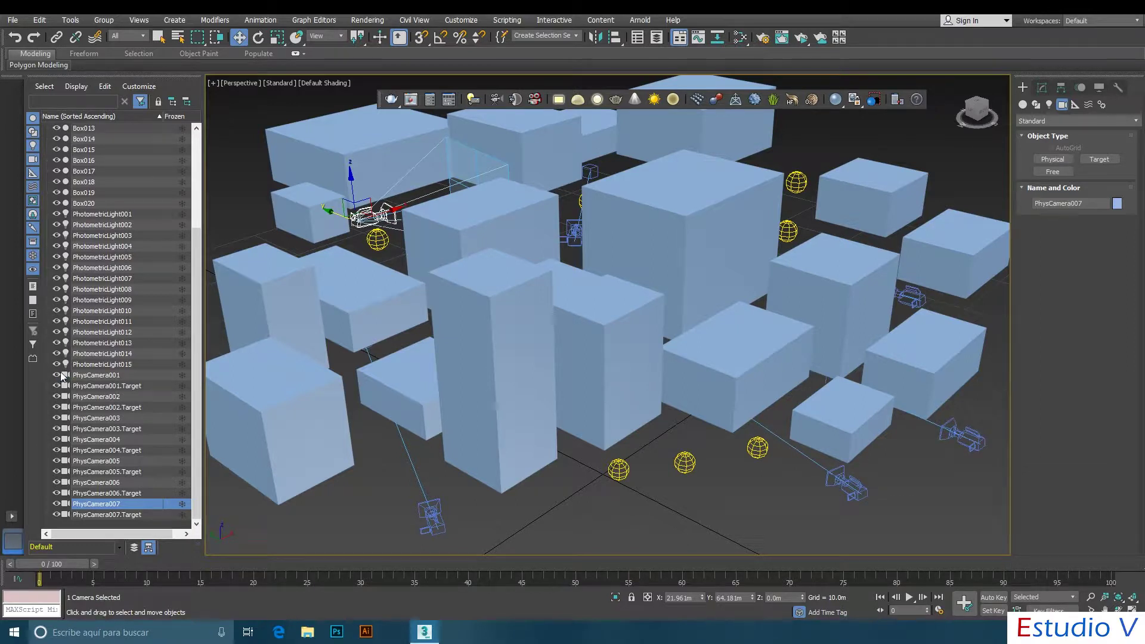
scroll(63, 373, up, 4)
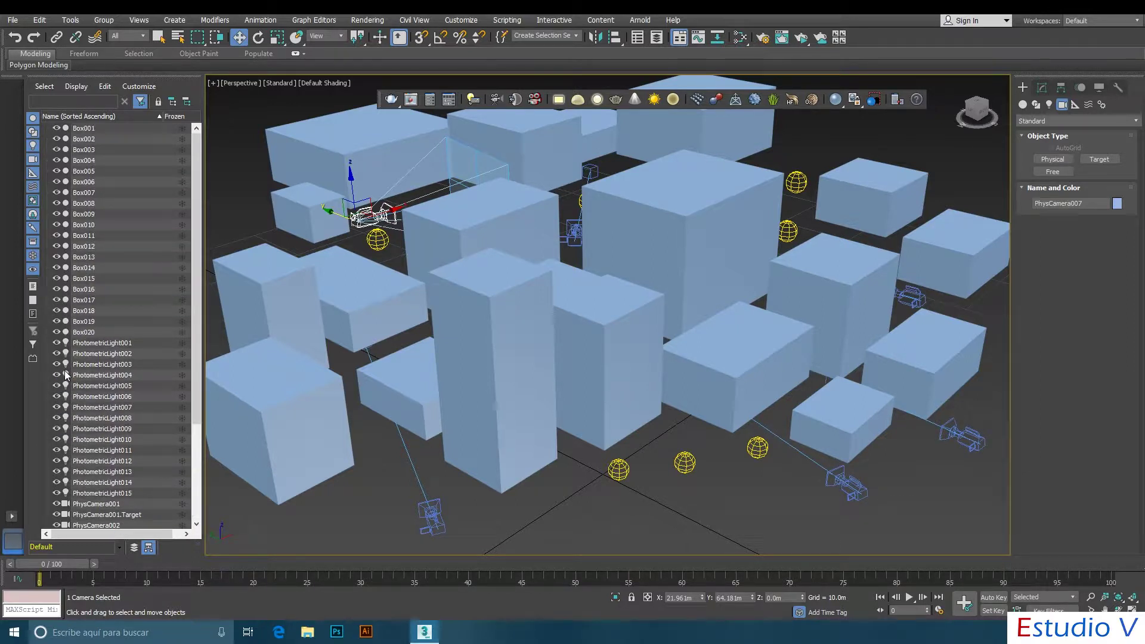
scroll(66, 374, down, 4)
scroll(66, 374, up, 4)
click(33, 120)
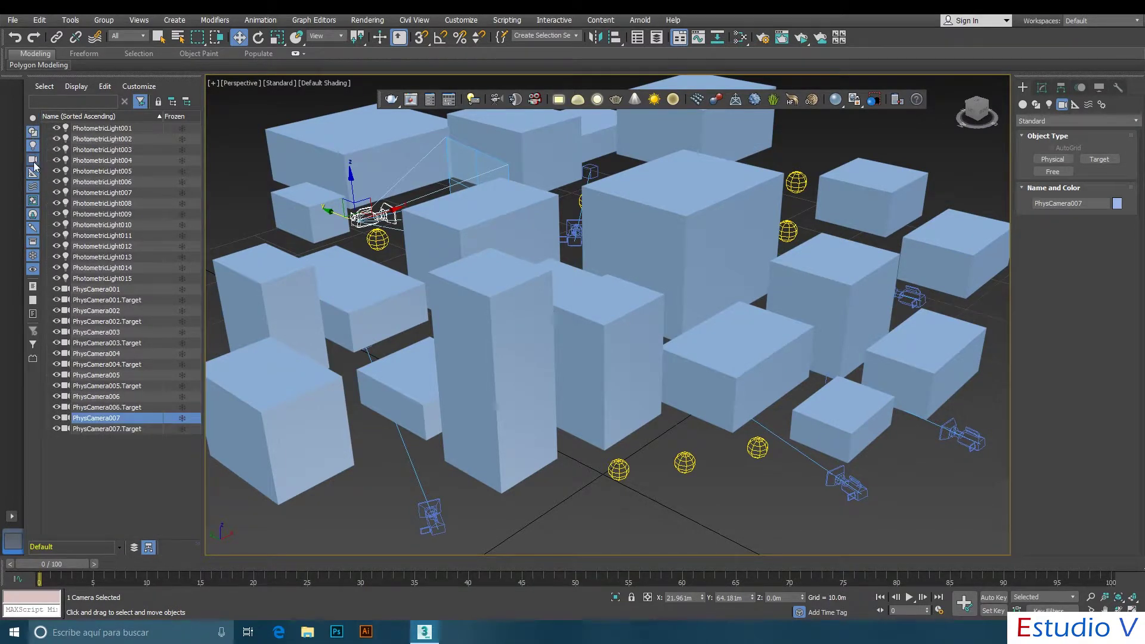
click(33, 159)
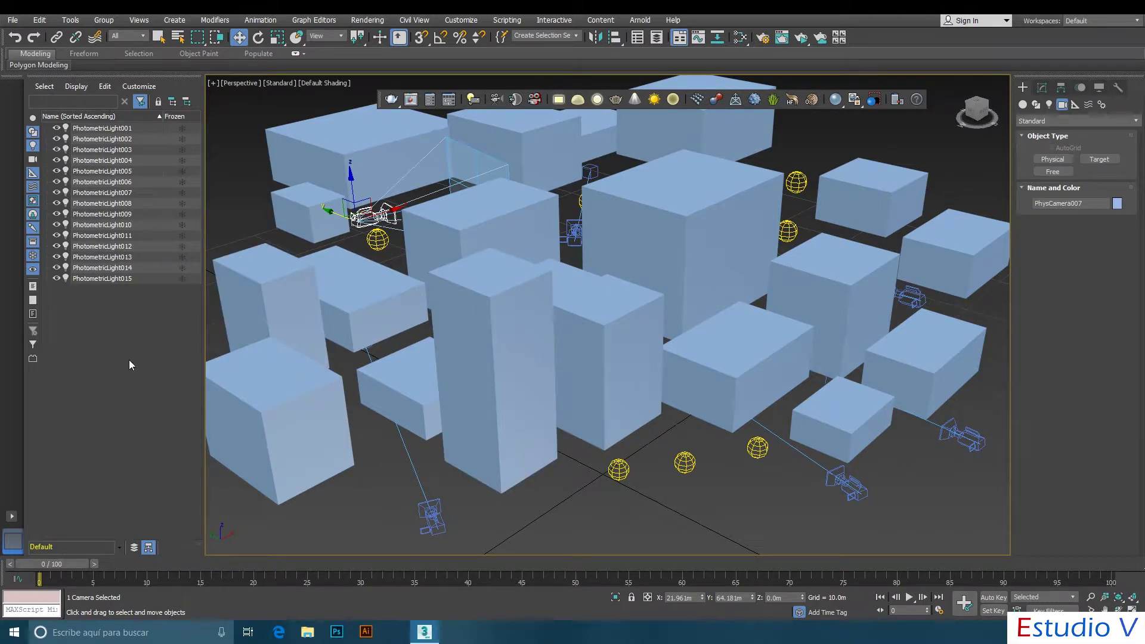
click(32, 132)
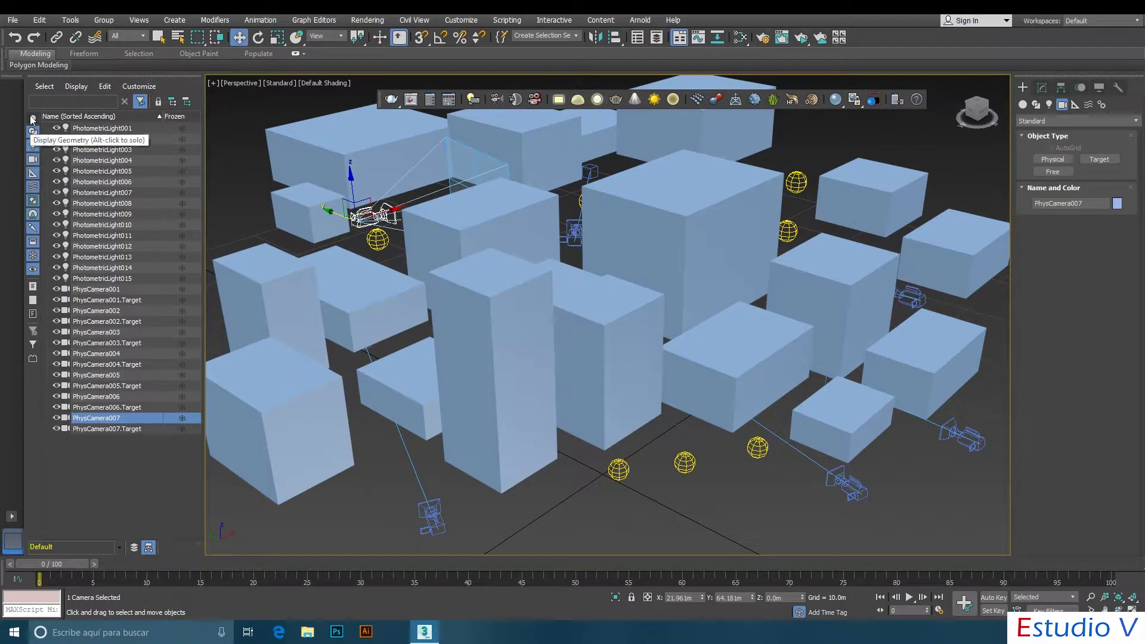
click(33, 117)
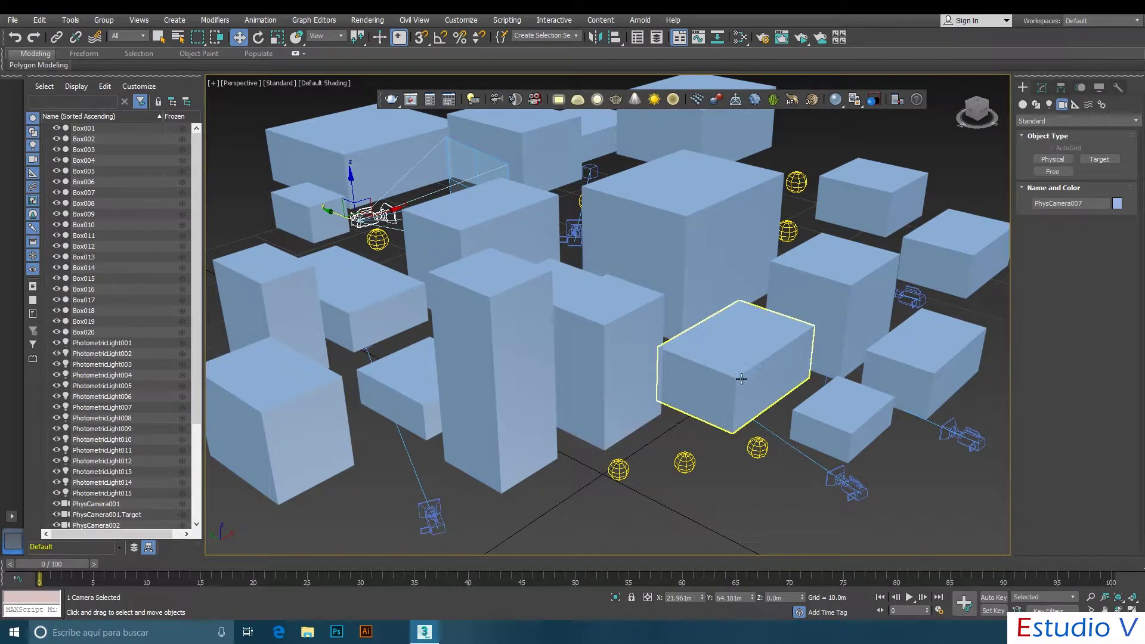
click(698, 485)
middle_drag(722, 461, 700, 478)
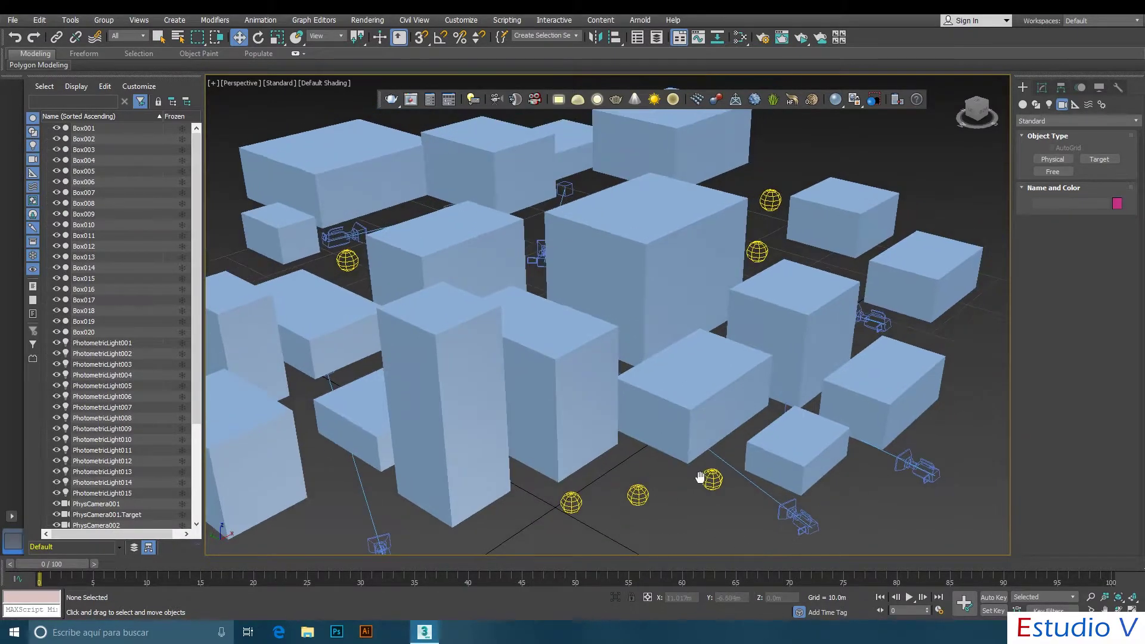
Close the existing Scene Explorer windows, including undocking and closing the docked explorer.
middle_drag(628, 416, 641, 399)
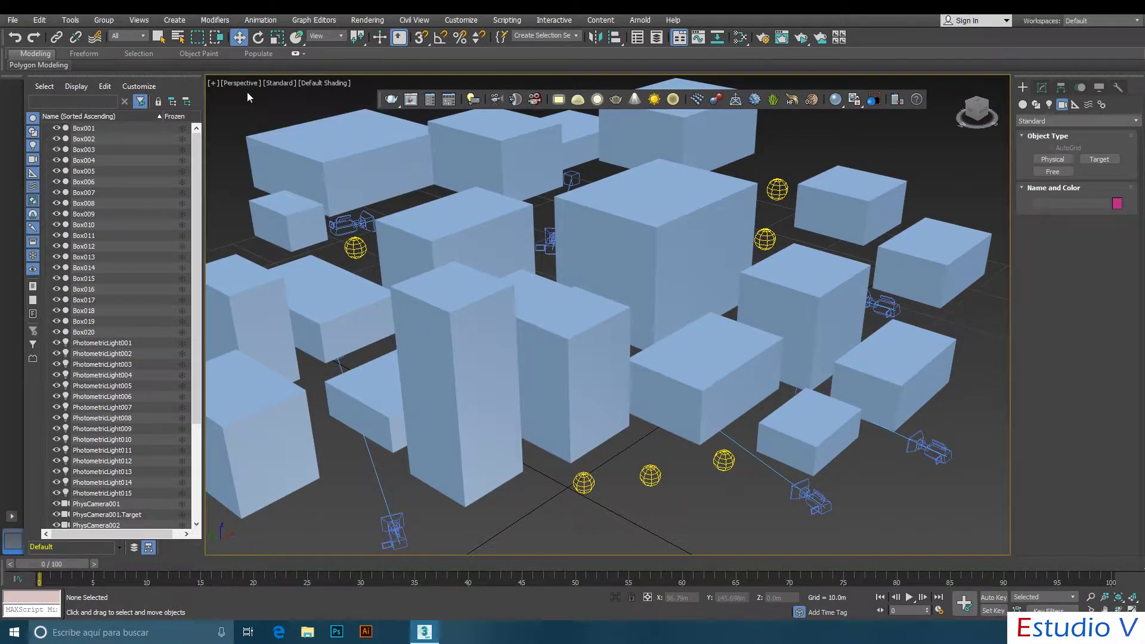
click(138, 22)
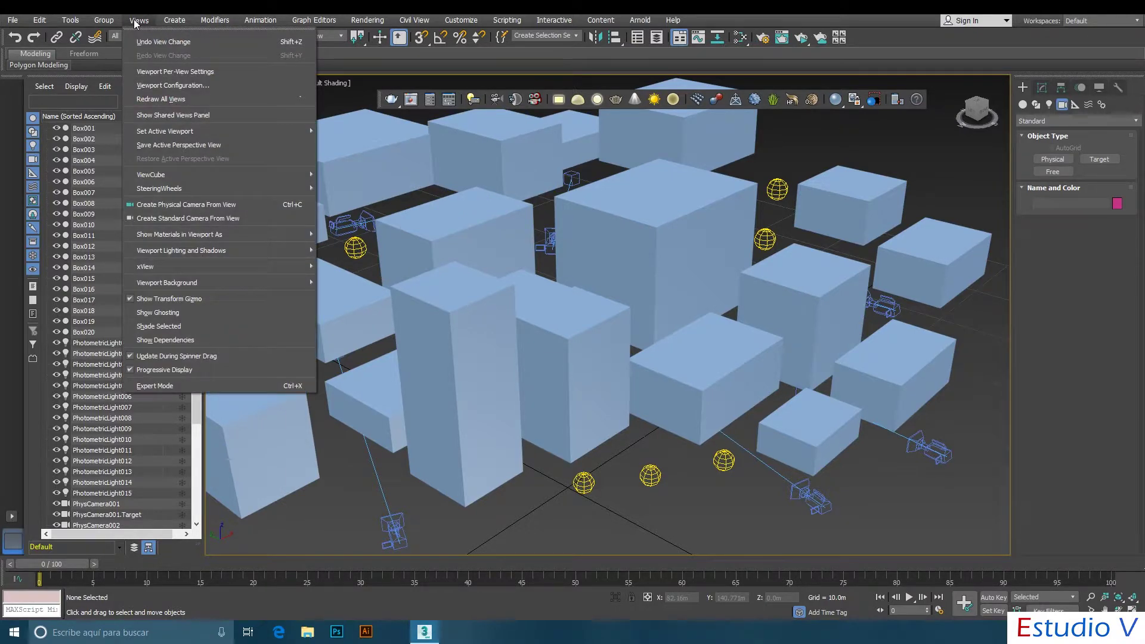
mouse_move(70, 19)
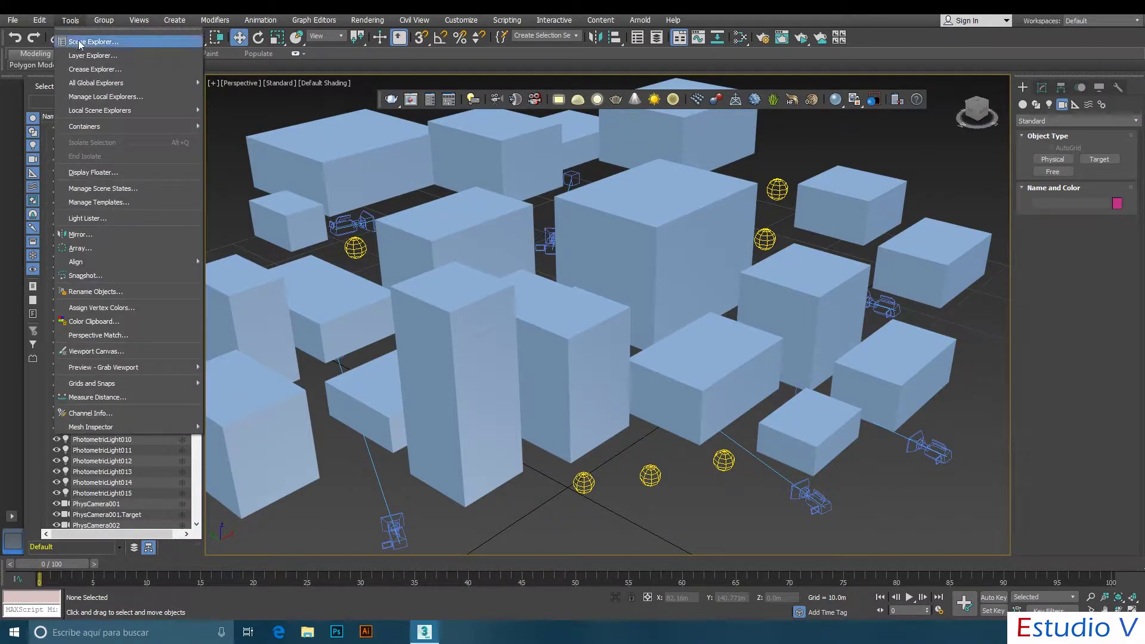
click(93, 42)
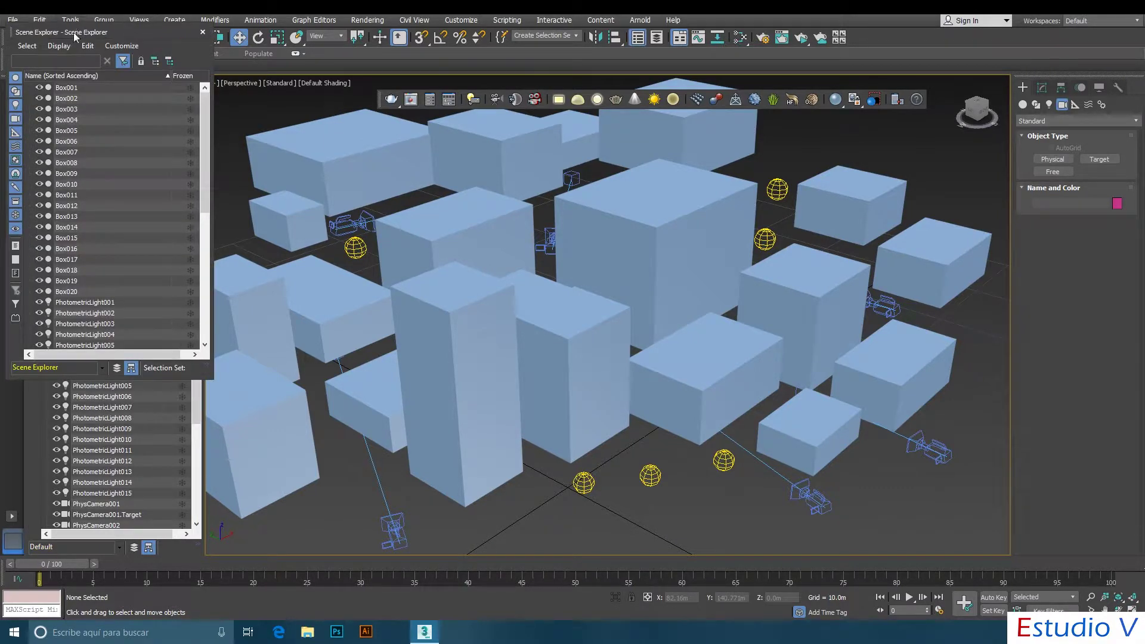
drag(74, 32, 298, 145)
click(428, 146)
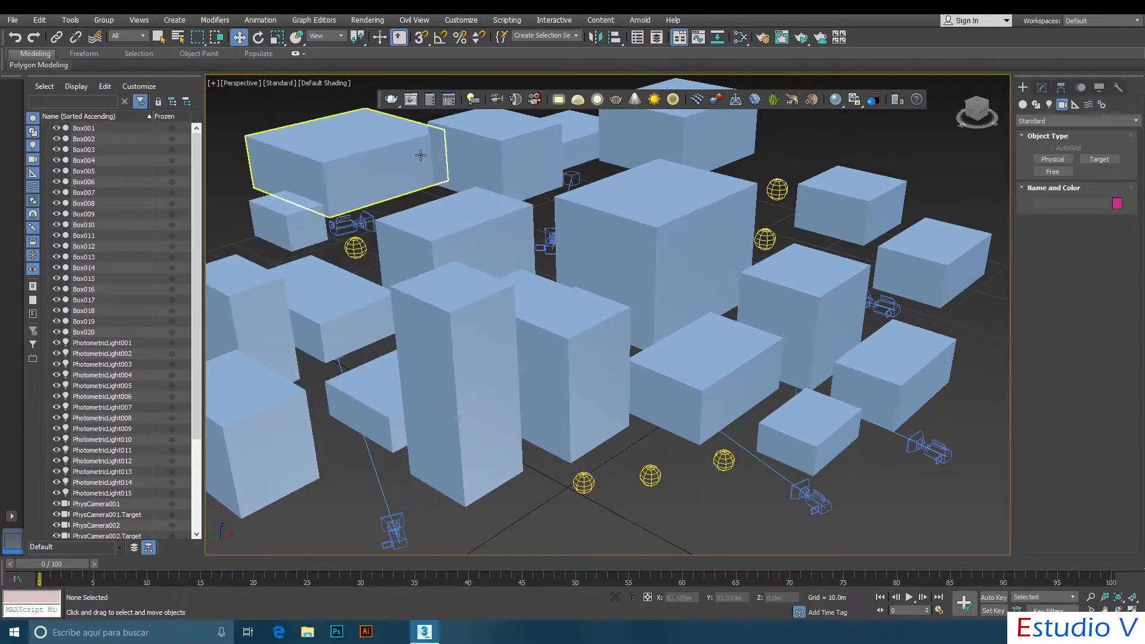
click(70, 19)
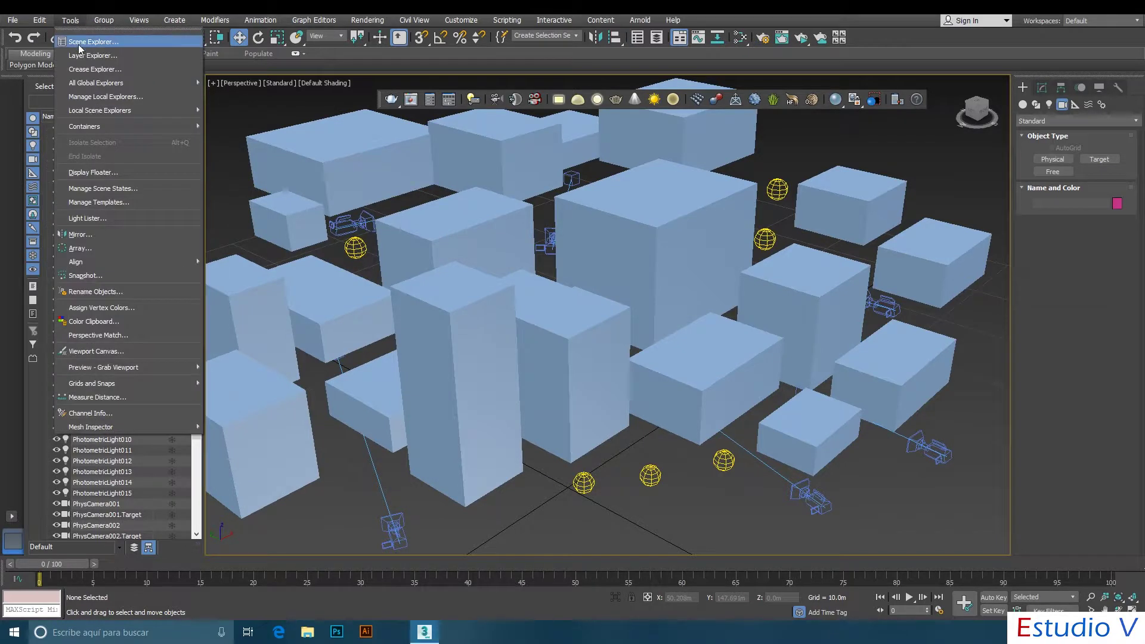
click(80, 46)
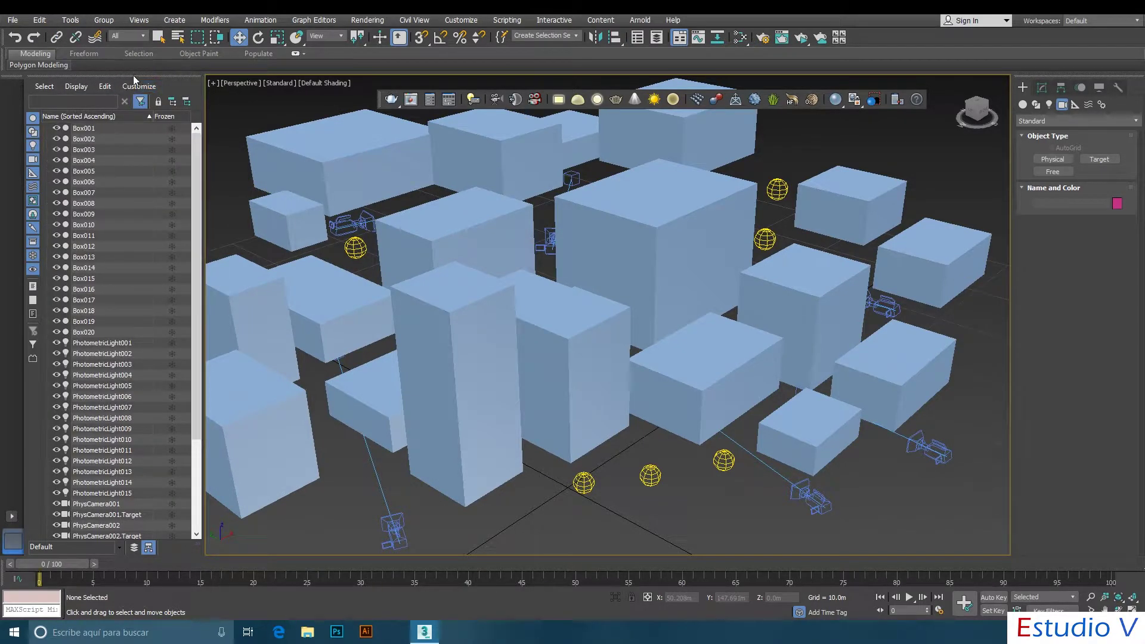
drag(134, 76, 264, 151)
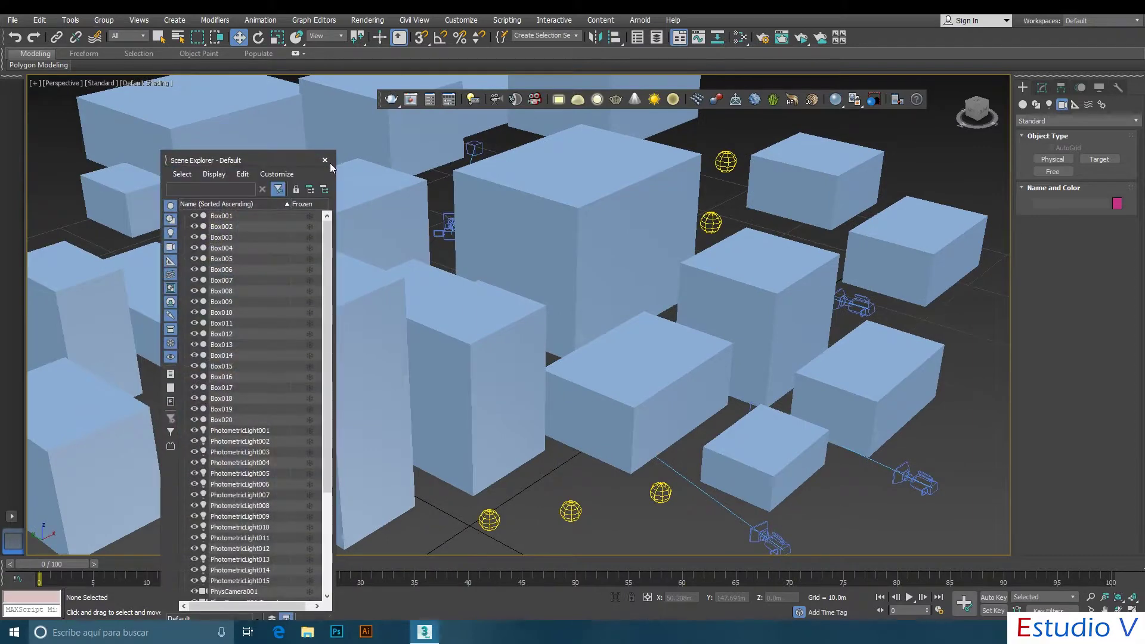
click(324, 156)
Open a new Scene Explorer, dock it on the left and widen it to show full names.
click(78, 24)
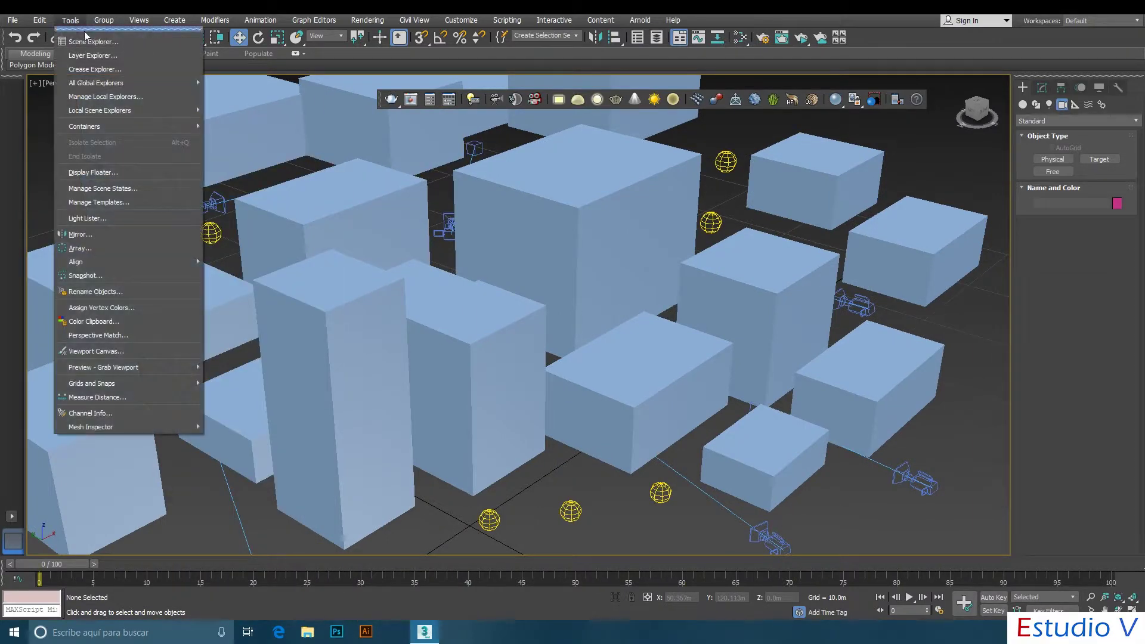
click(91, 41)
mouse_move(369, 159)
mouse_down()
mouse_move(99, 70)
mouse_move(36, 134)
mouse_move(16, 135)
mouse_up()
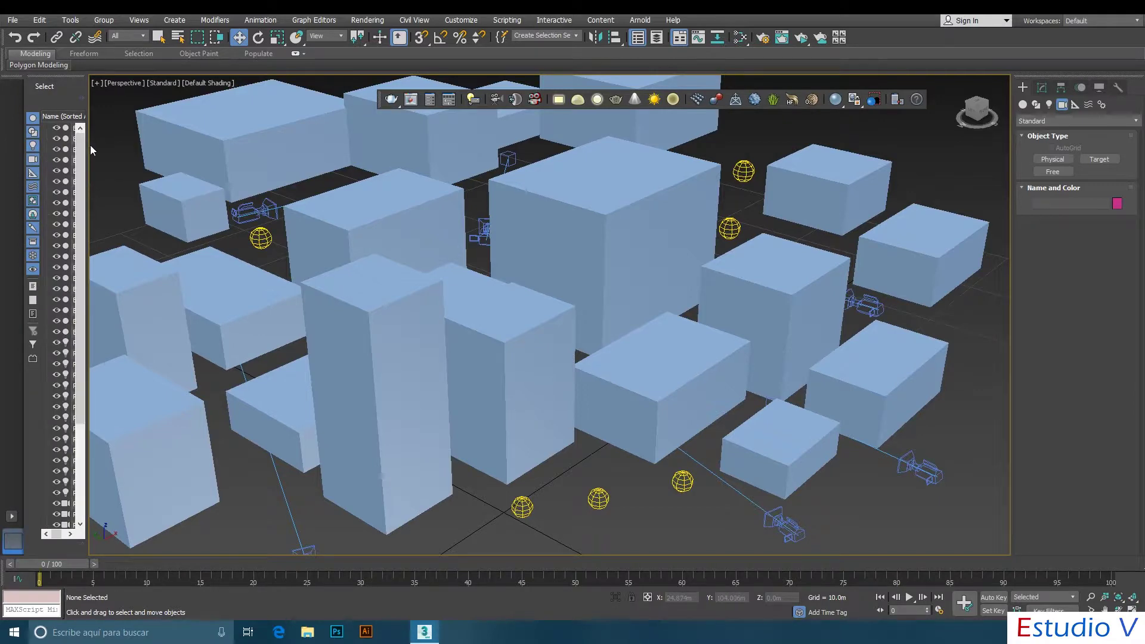
mouse_move(90, 145)
mouse_down()
mouse_move(156, 145)
mouse_move(213, 169)
mouse_up()
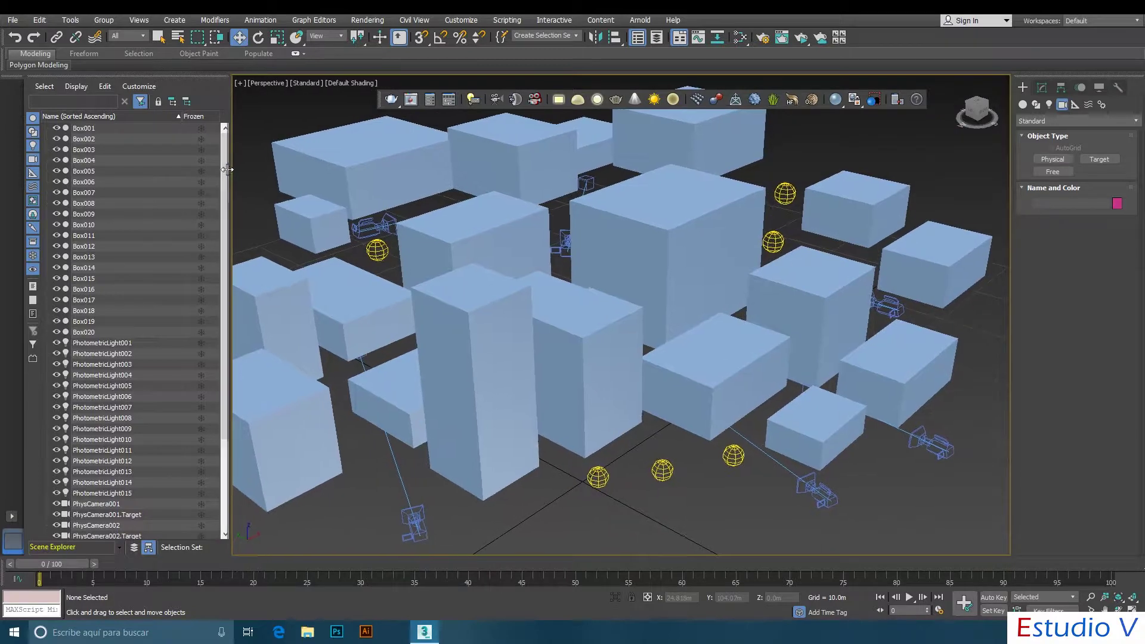
Open the Layer Explorer and dock it as a tab in the Command Panel.
click(63, 22)
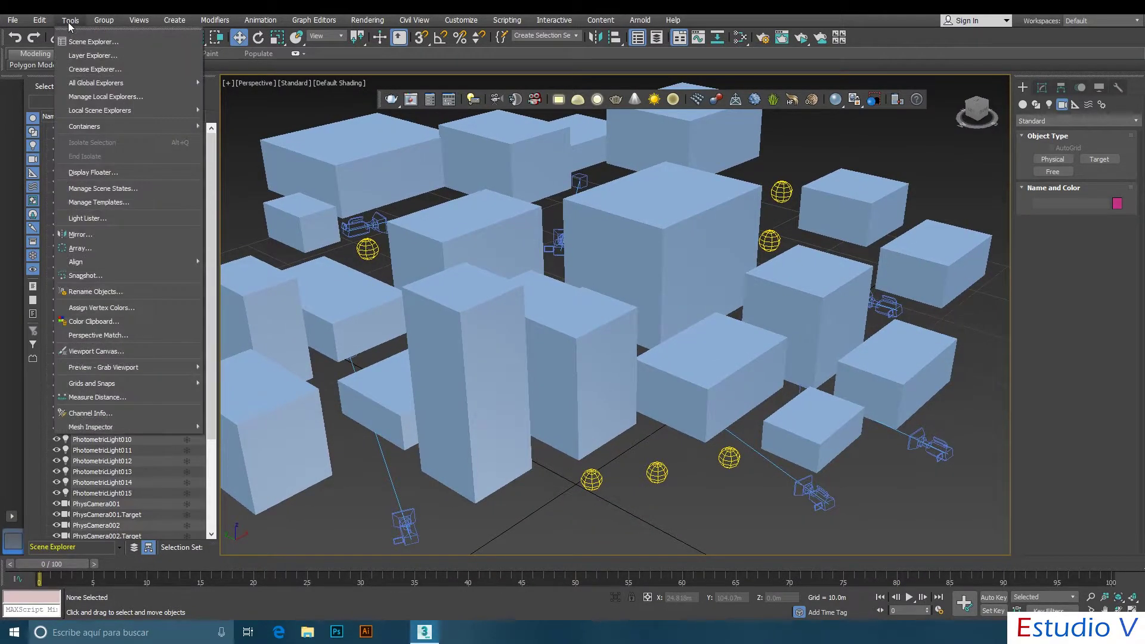
click(104, 55)
drag(803, 365, 1073, 449)
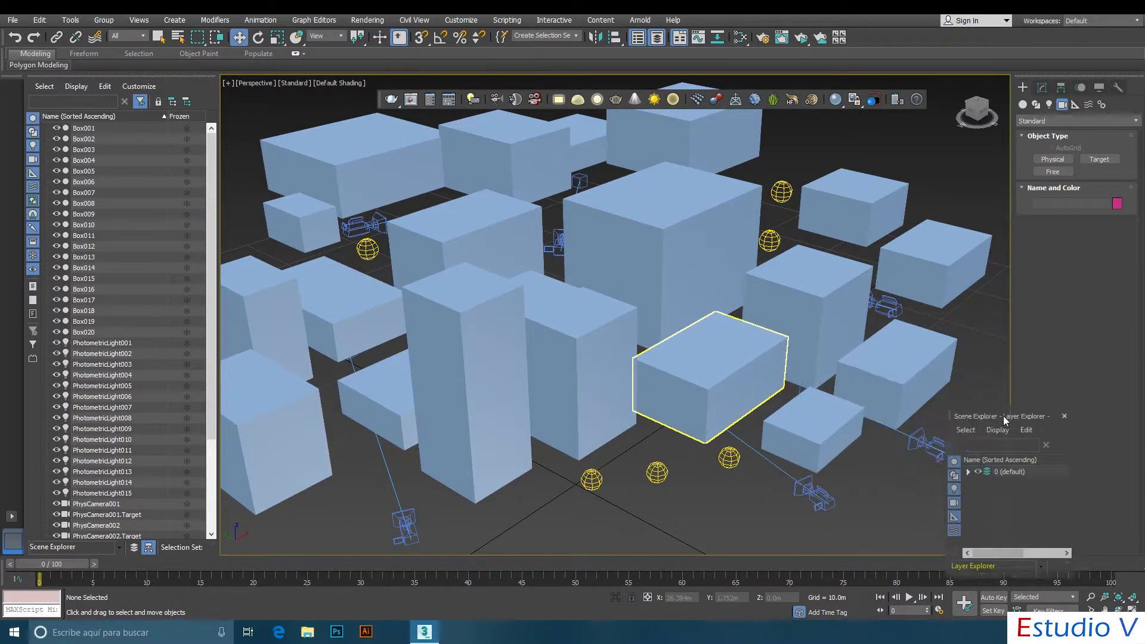
drag(1069, 420, 1068, 424)
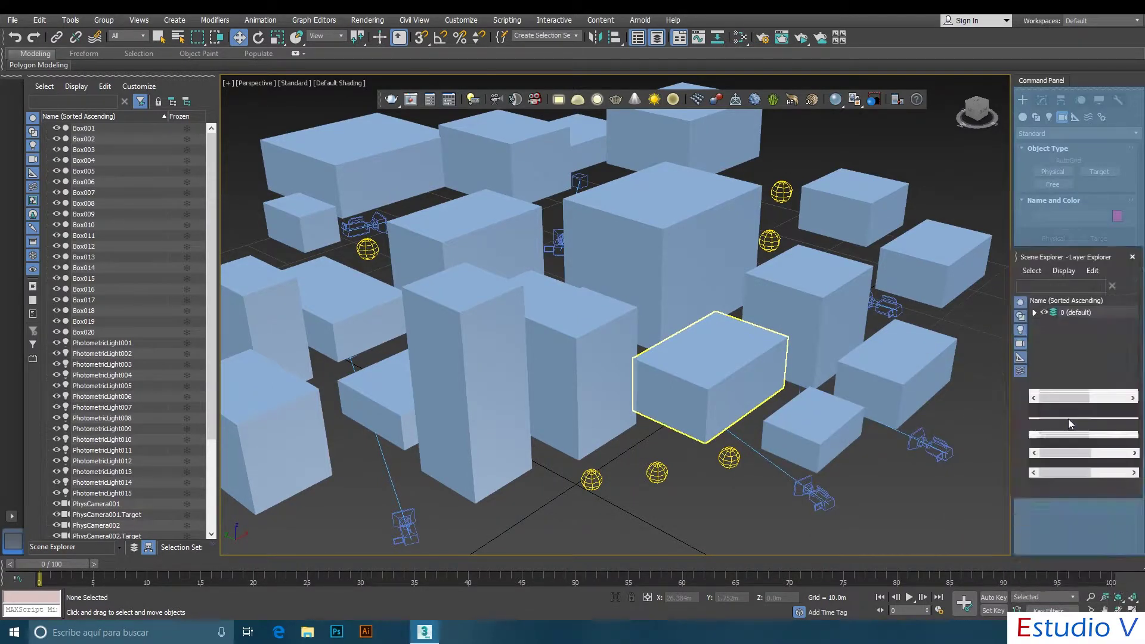
click(1113, 81)
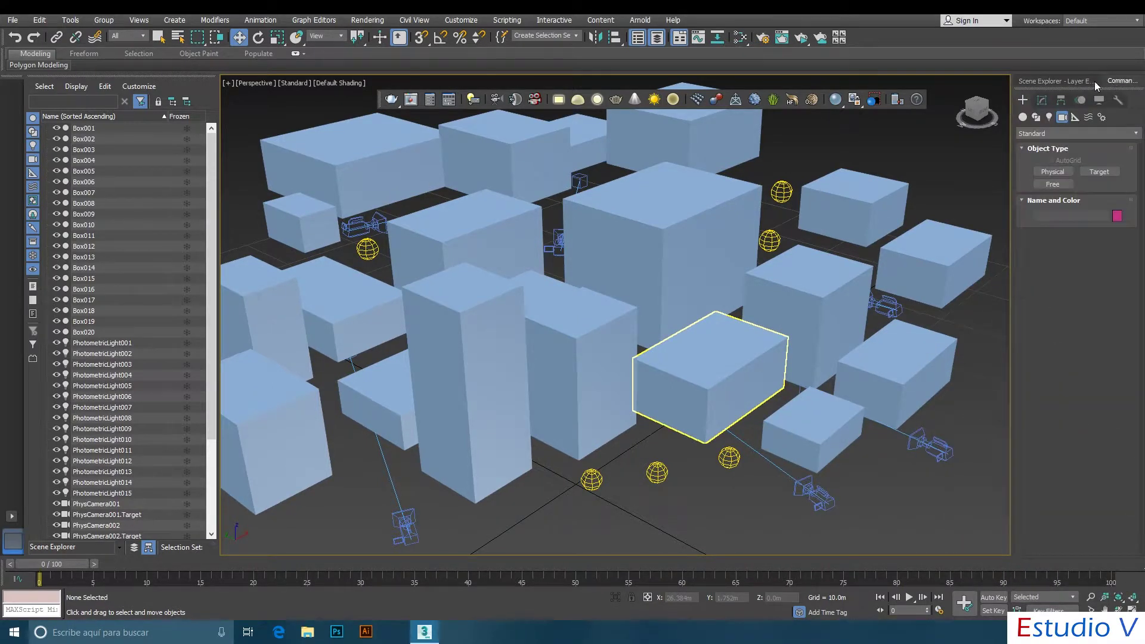
click(1050, 81)
Detach the Layer Explorer to float over the scene, enlarge it and reposition it.
drag(1057, 81, 972, 126)
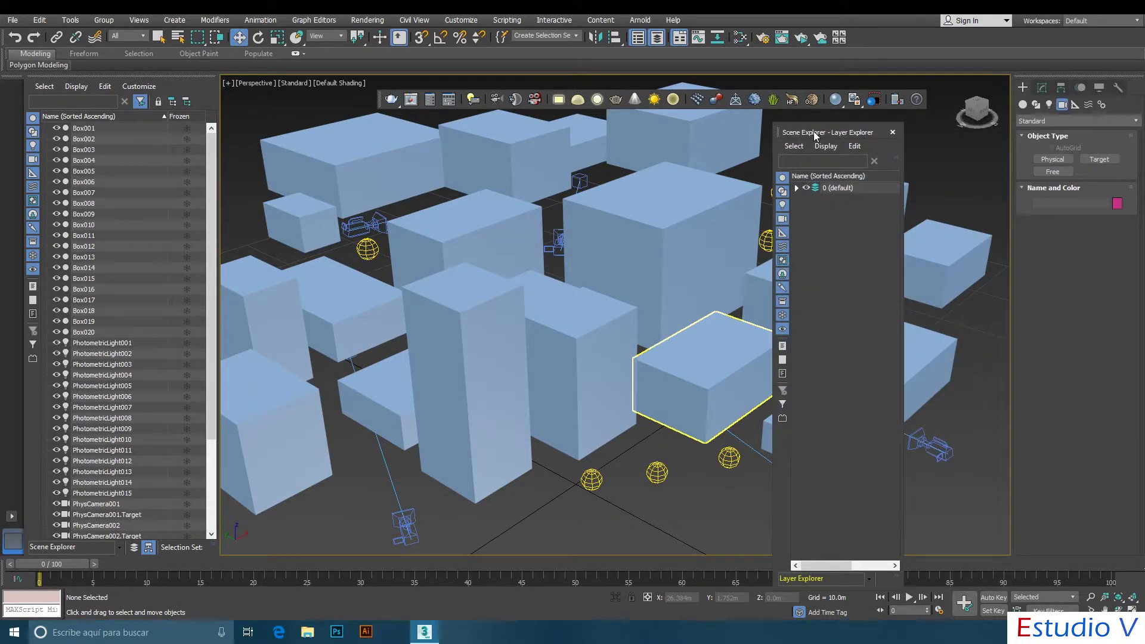
mouse_move(972, 125)
mouse_down()
mouse_move(1065, 491)
mouse_move(1073, 322)
mouse_move(873, 207)
mouse_up()
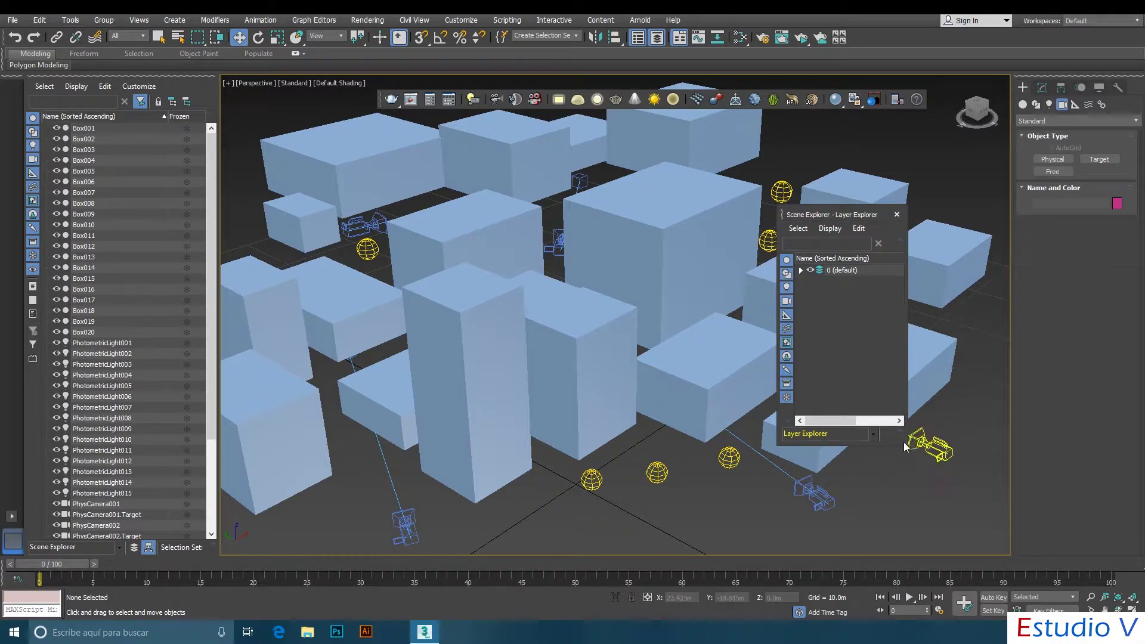
drag(908, 444, 1008, 519)
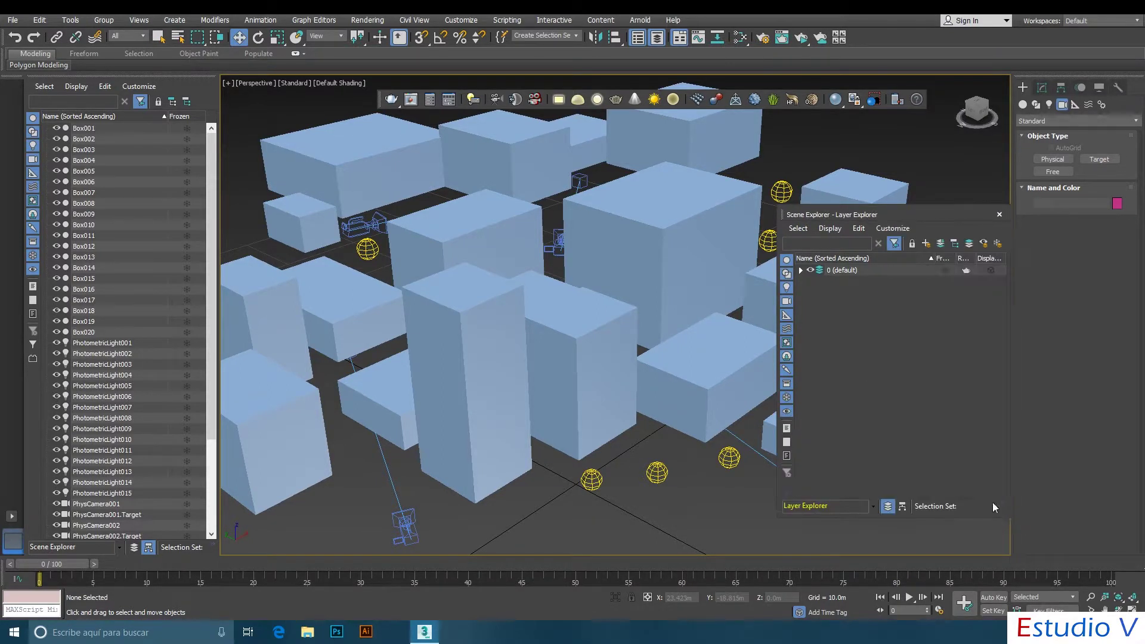
drag(873, 214, 906, 216)
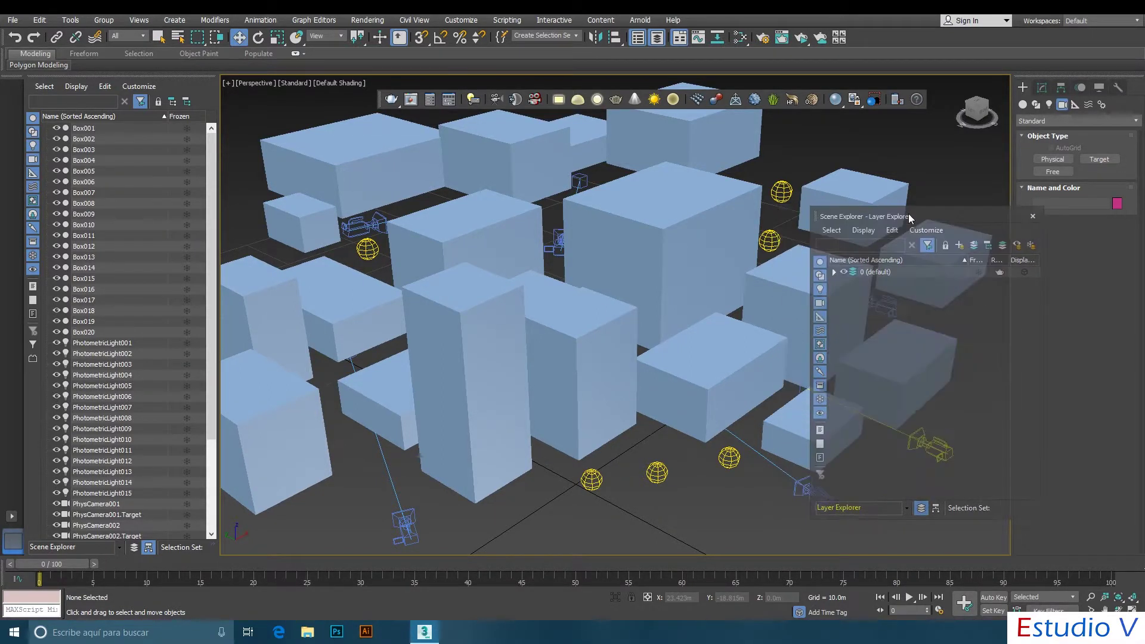
Create two new layers, Layer001 and Layer002, in the Layer Explorer.
click(836, 272)
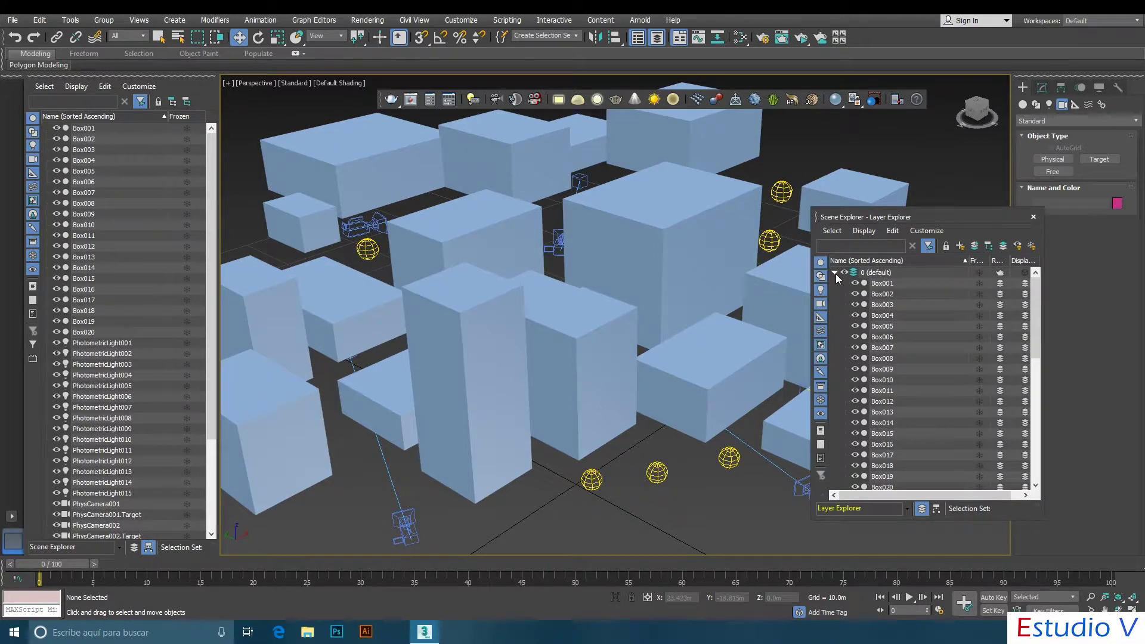
click(835, 272)
right_click(933, 378)
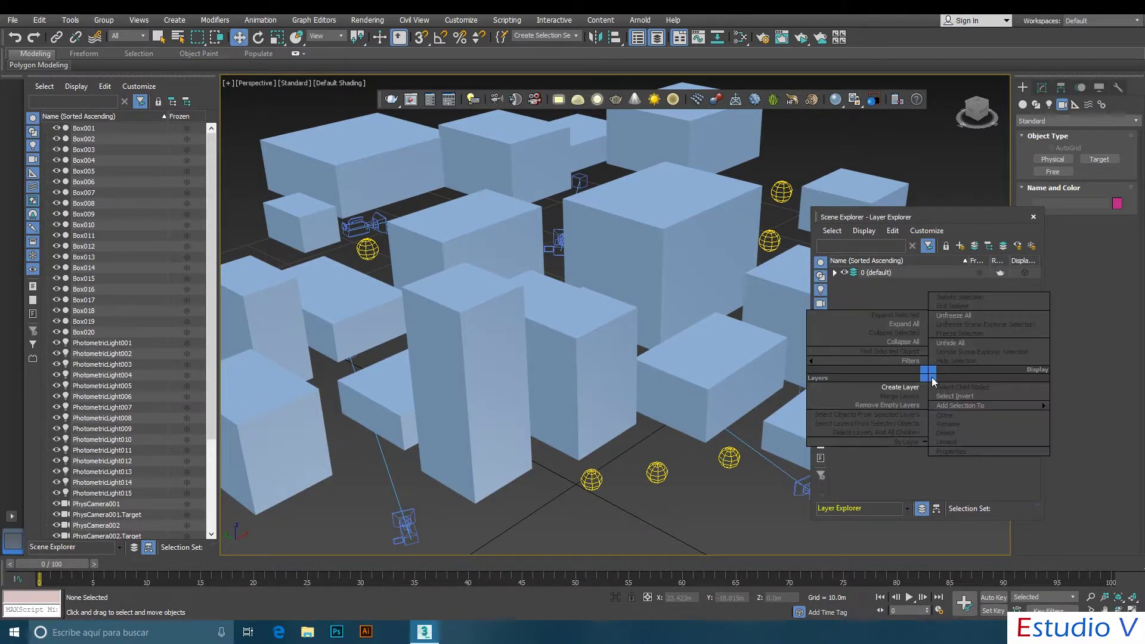
click(903, 388)
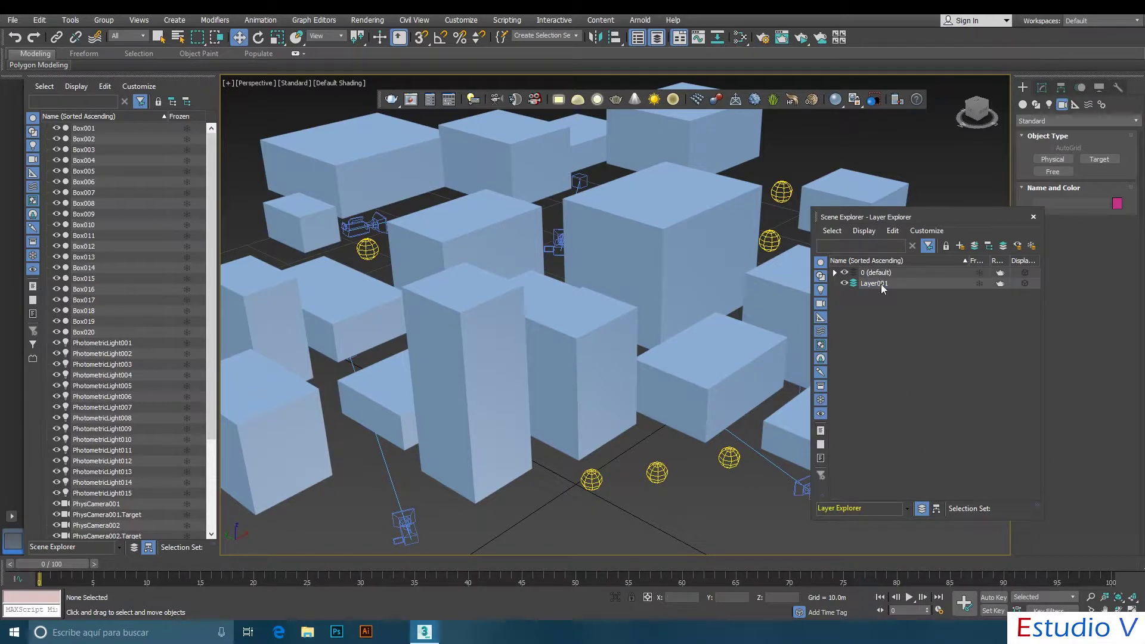
right_click(907, 341)
click(866, 348)
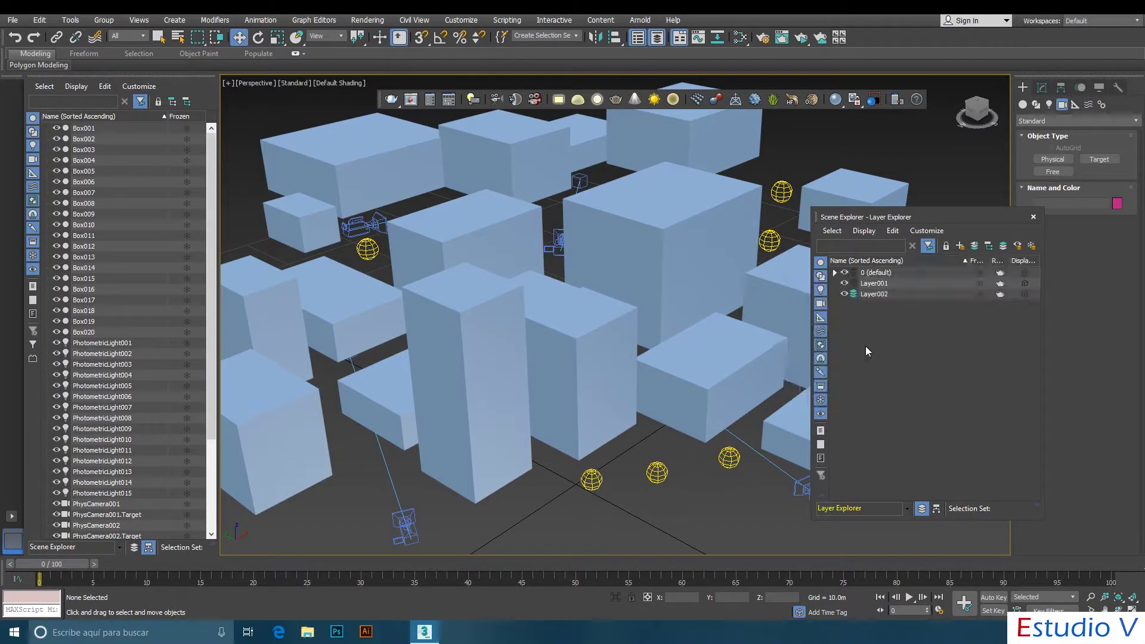
Rename Layer001 to 'f' and Layer002 to 'w'.
click(870, 287)
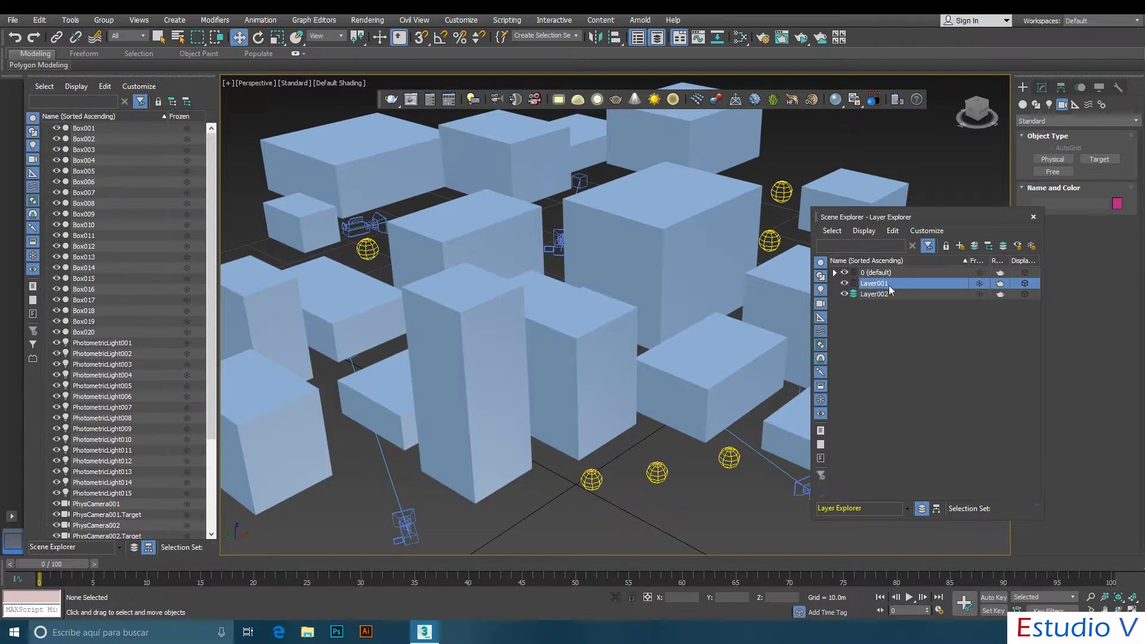
click(884, 285)
key(BackSpace)
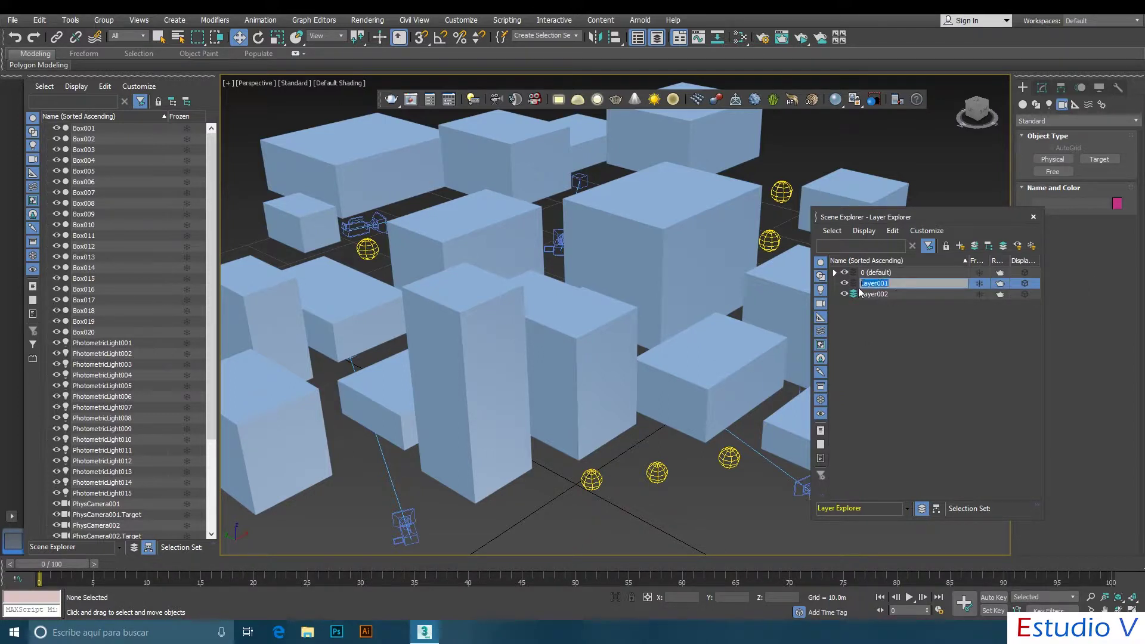
text(f)
click(881, 294)
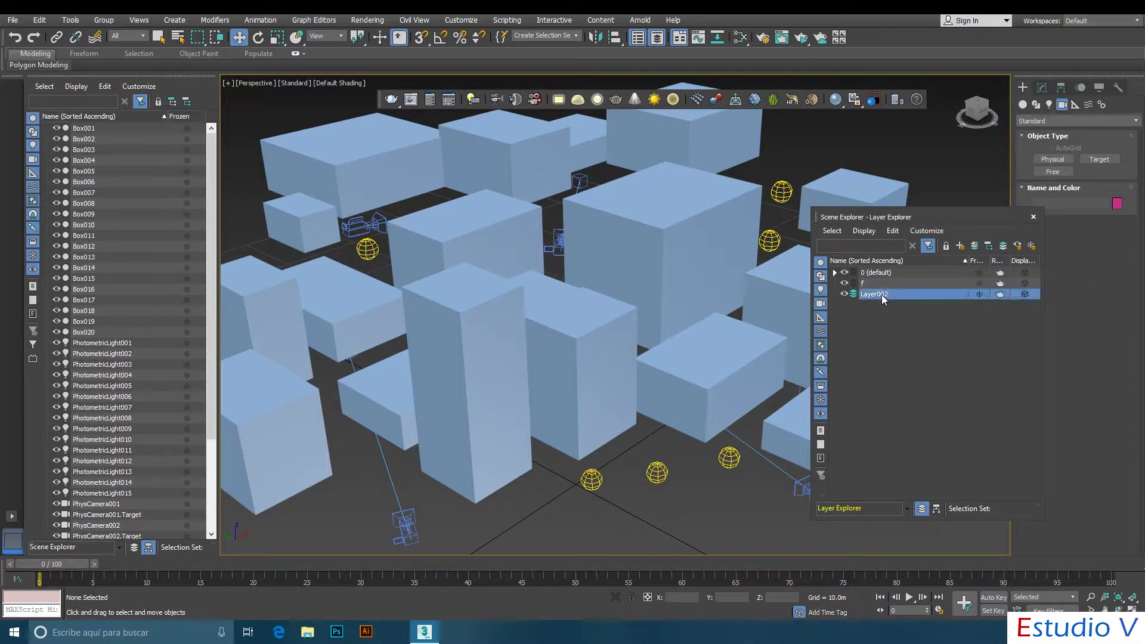
click(882, 295)
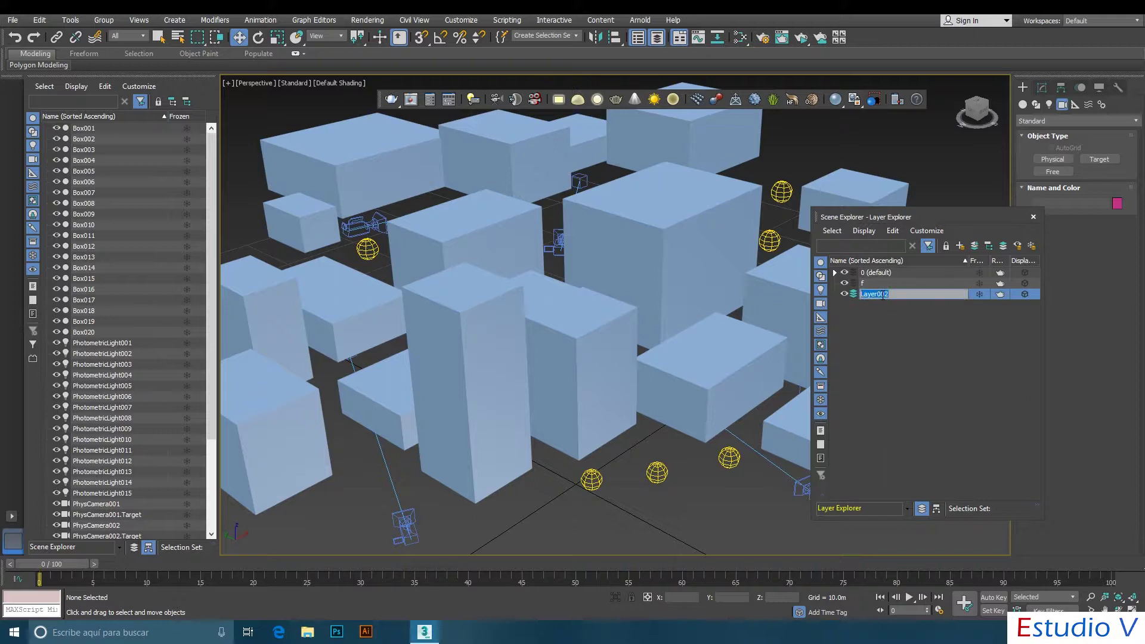
text(w)
click(899, 328)
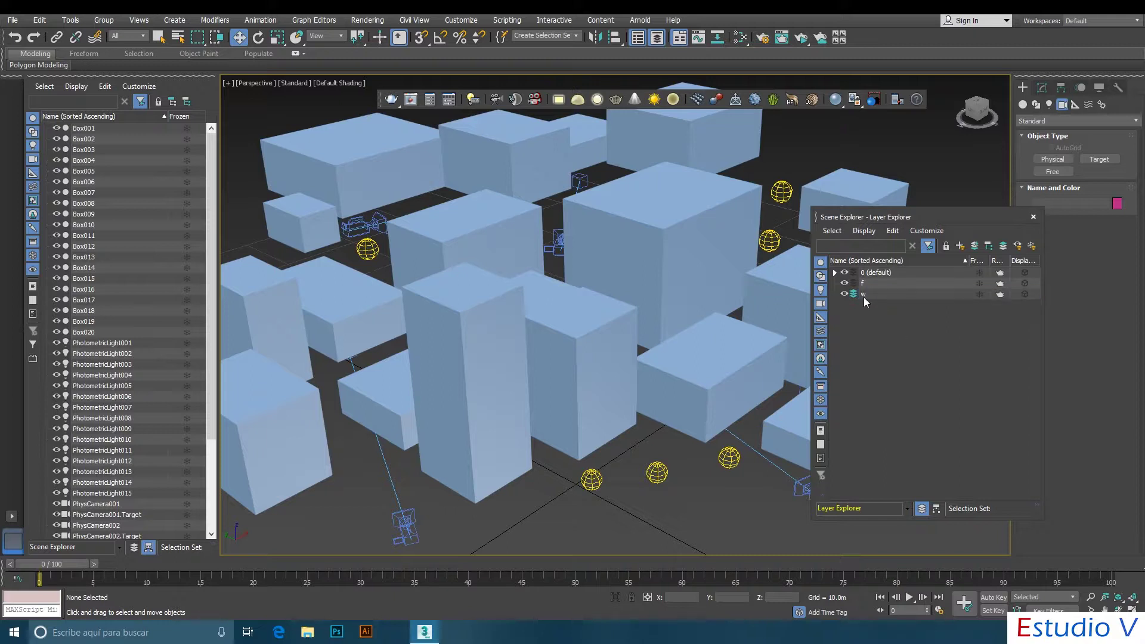
click(864, 297)
click(864, 297)
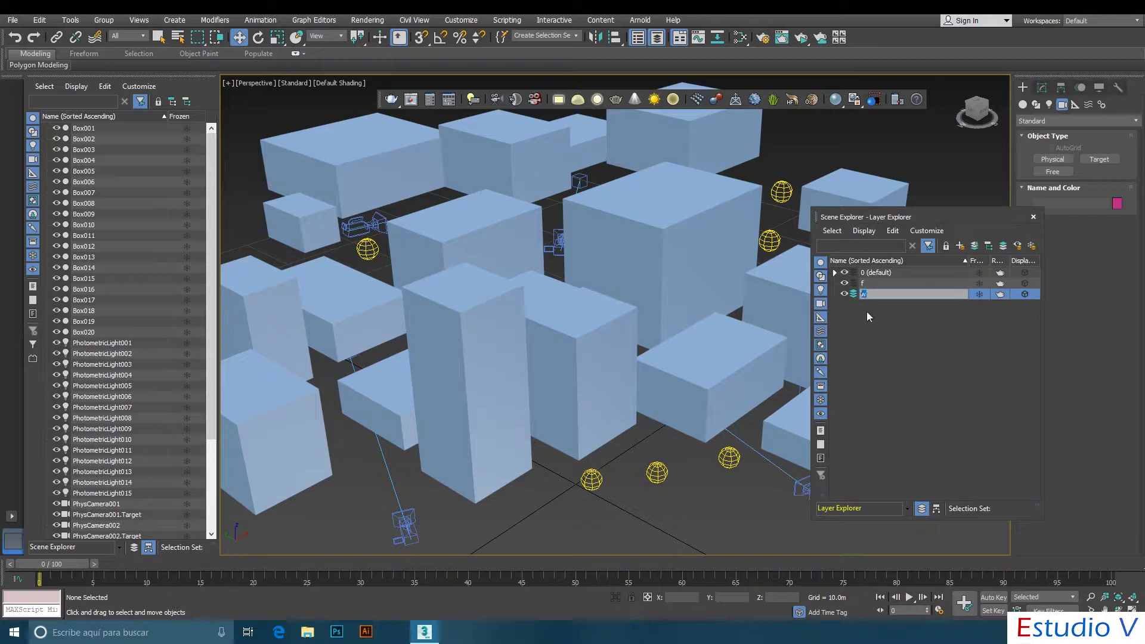
click(872, 310)
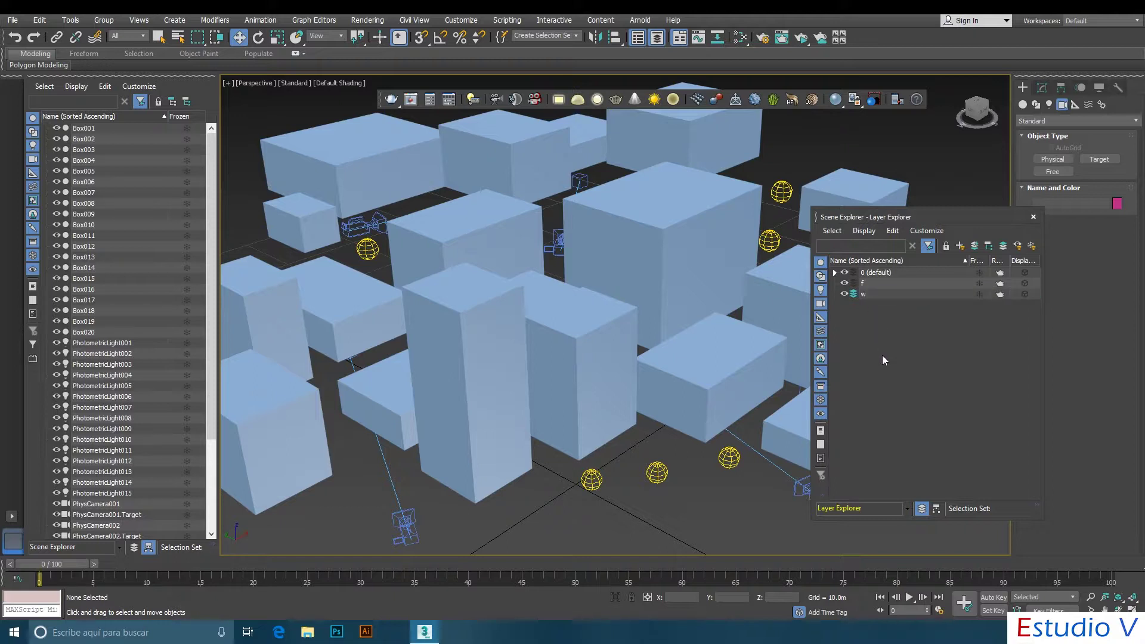
Select PhotometricLight001–015 under 0 (default) and drag them onto layer f.
click(835, 273)
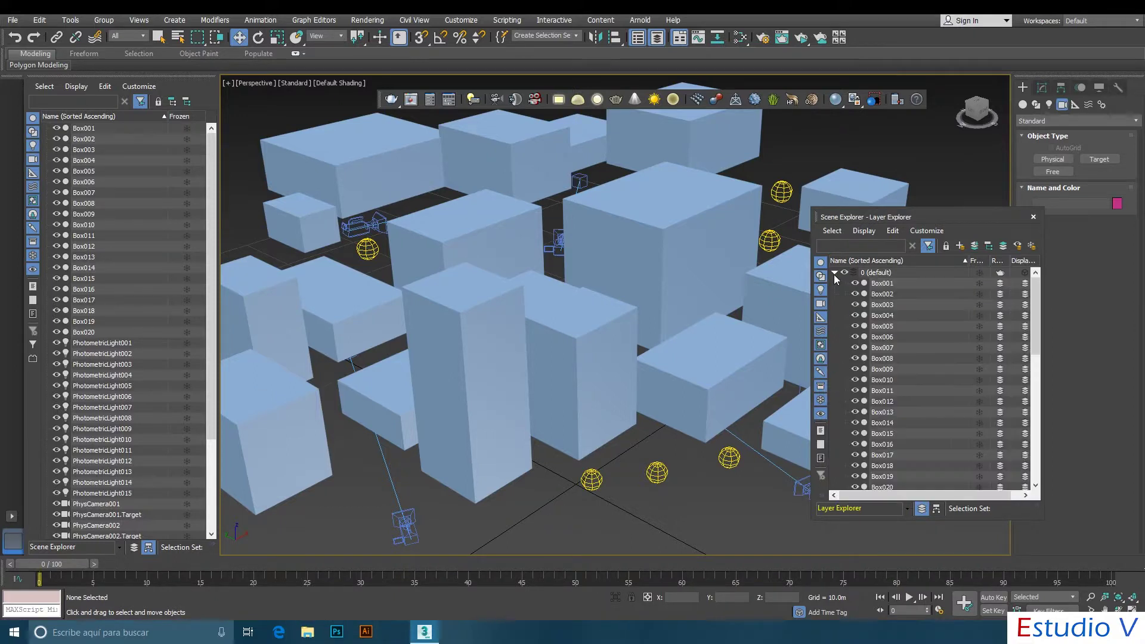
click(874, 293)
scroll(918, 346, down, 8)
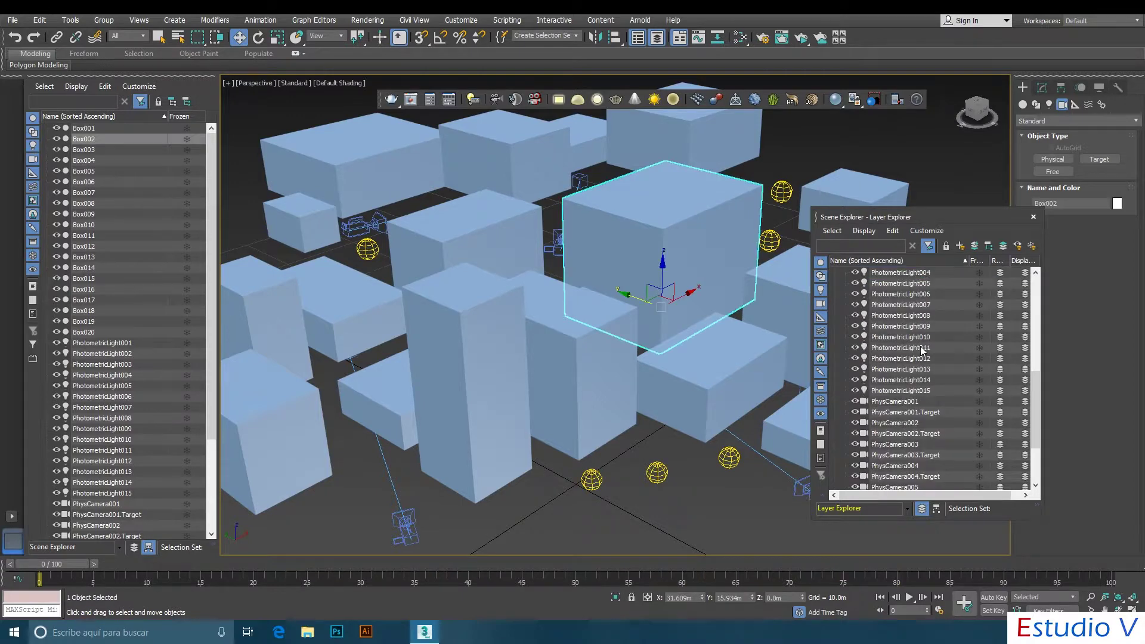
click(914, 389)
scroll(917, 388, up, 5)
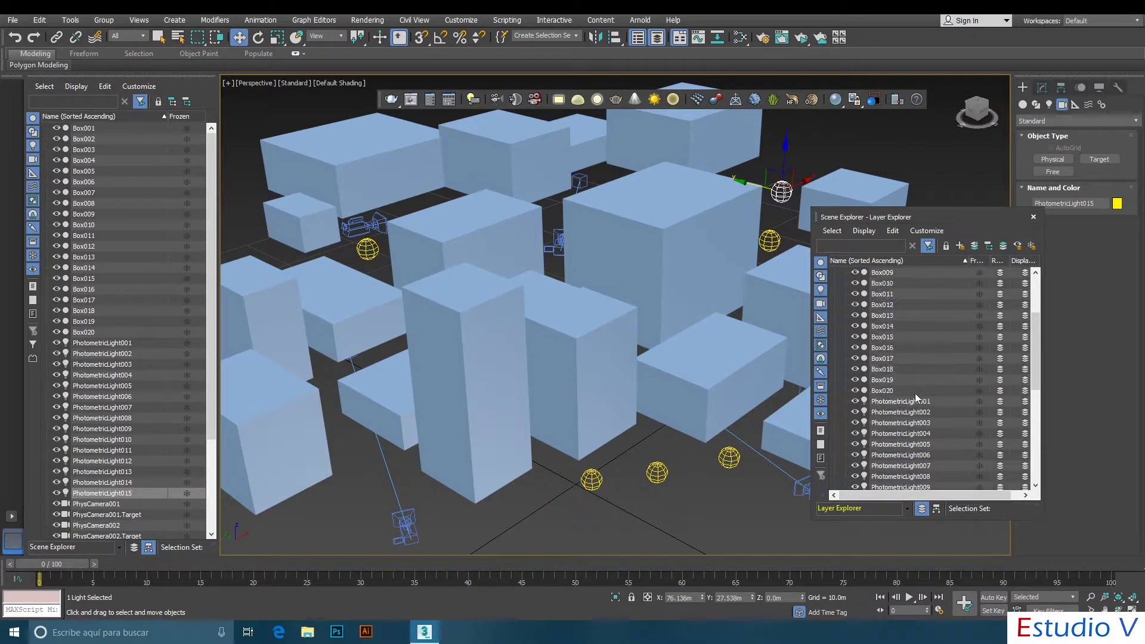
shift+click(913, 401)
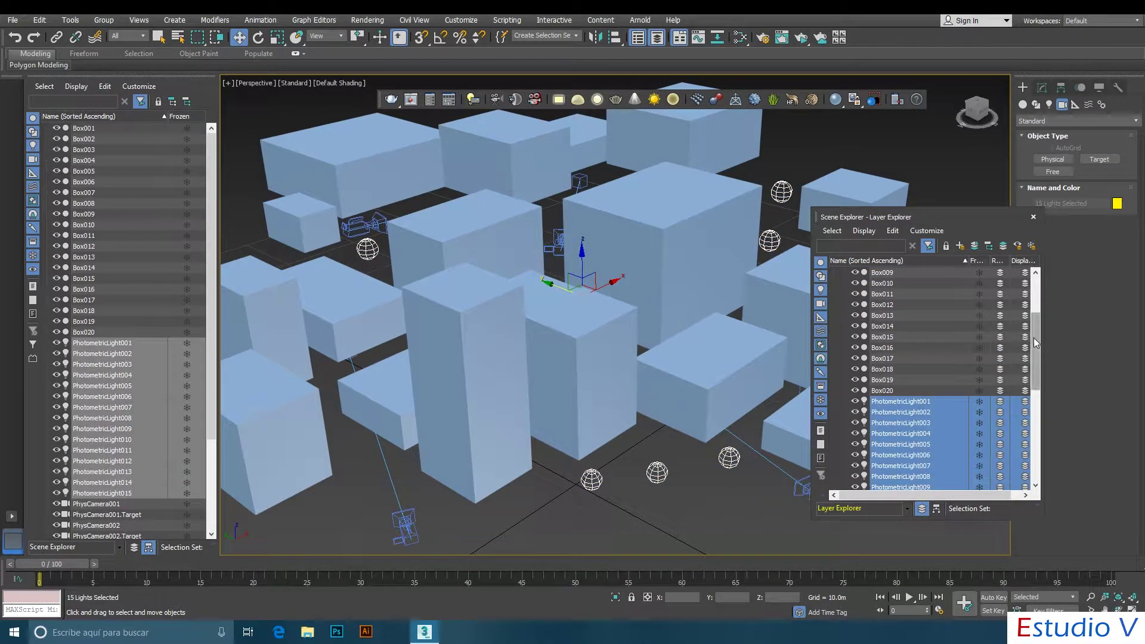
drag(1035, 343, 1038, 417)
drag(900, 283, 865, 465)
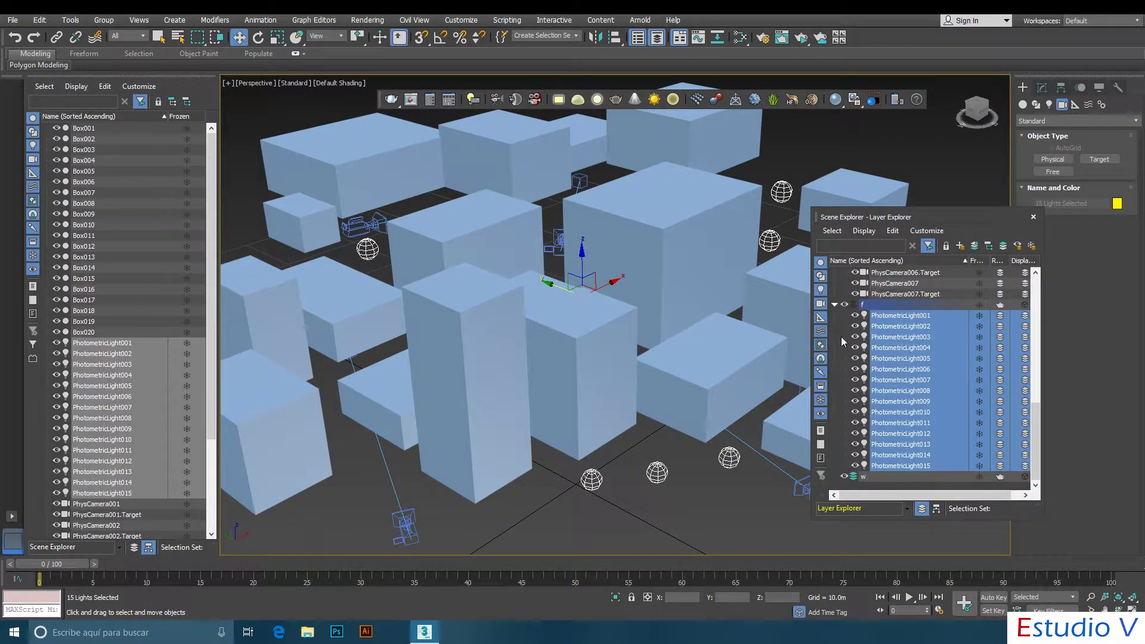
Collapse the default layer and toggle layer f's visibility off and back on.
click(844, 305)
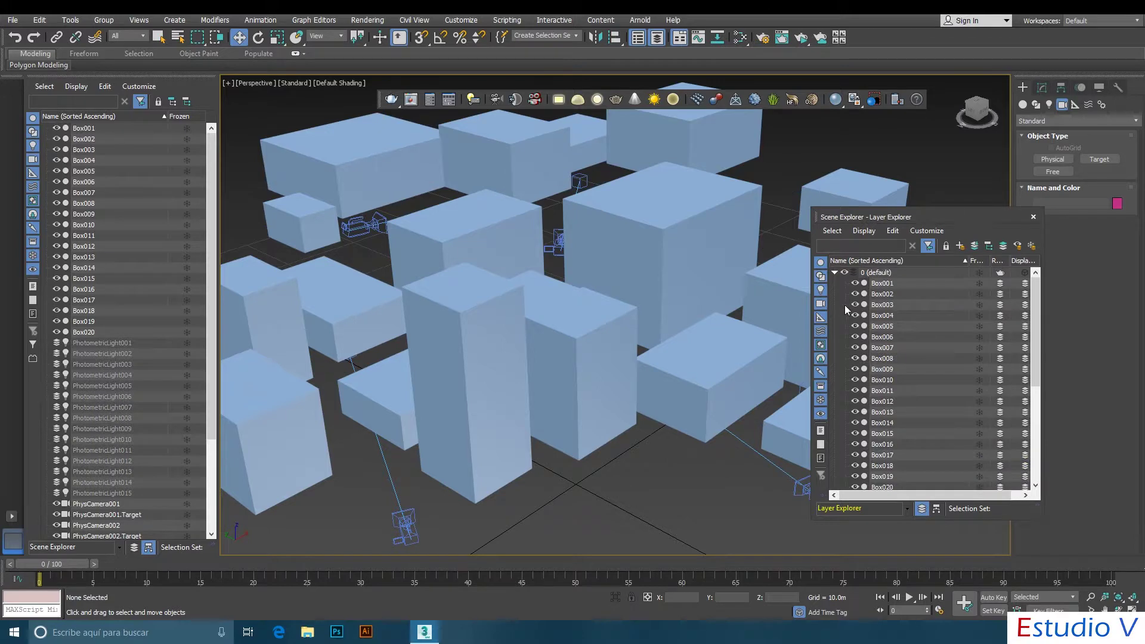
click(835, 272)
click(844, 283)
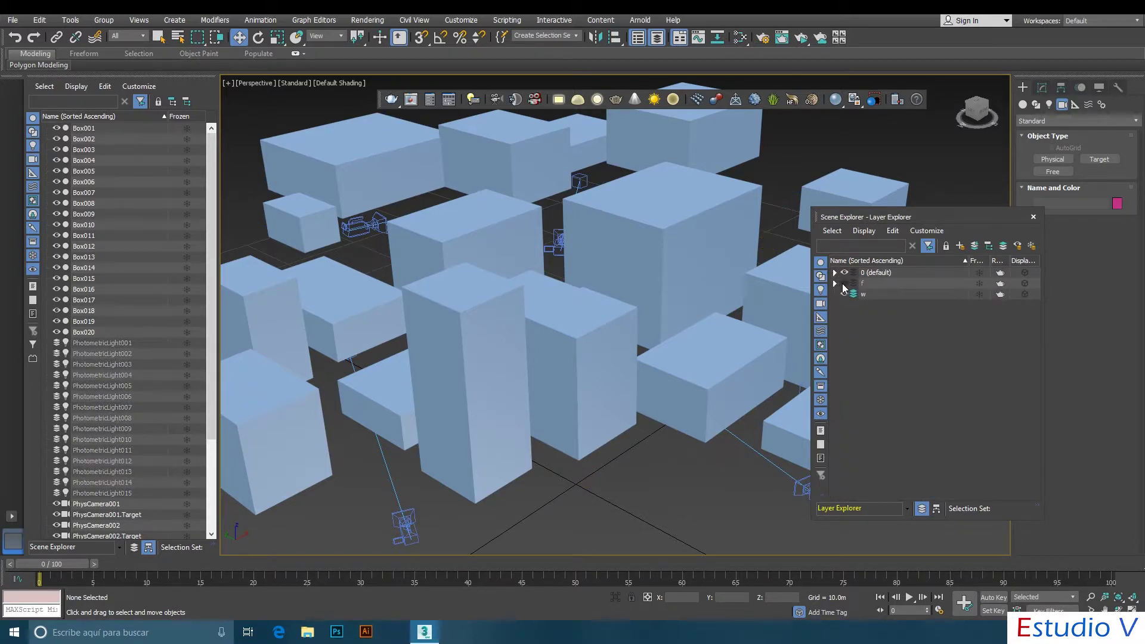
click(844, 285)
click(844, 284)
click(844, 284)
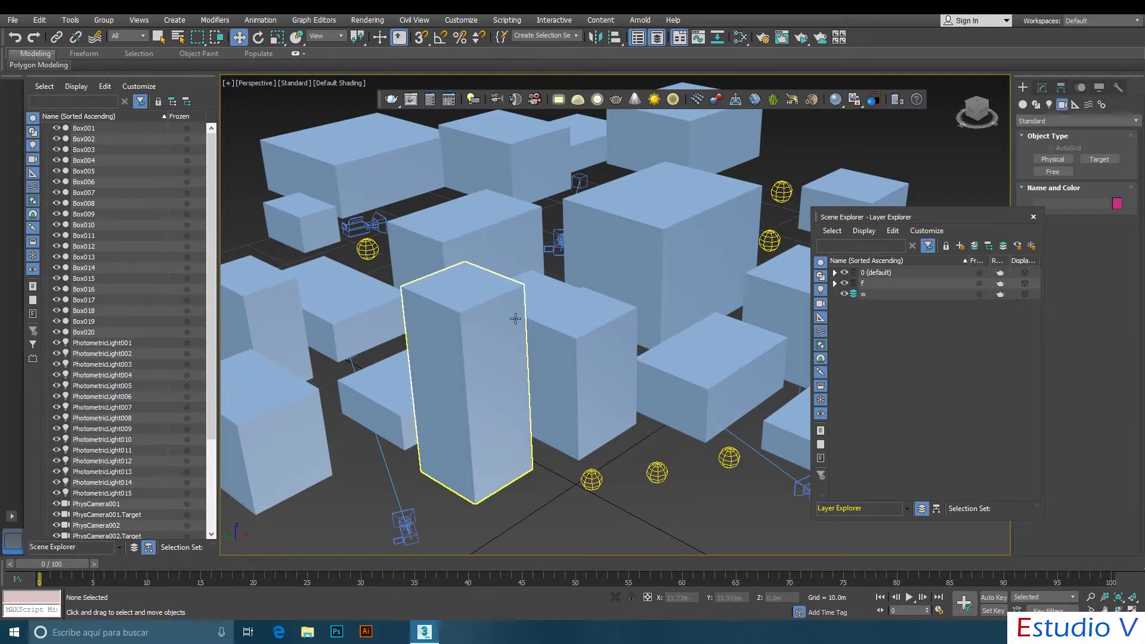
mouse_move(975, 216)
mouse_down()
mouse_move(922, 237)
mouse_move(859, 217)
mouse_up()
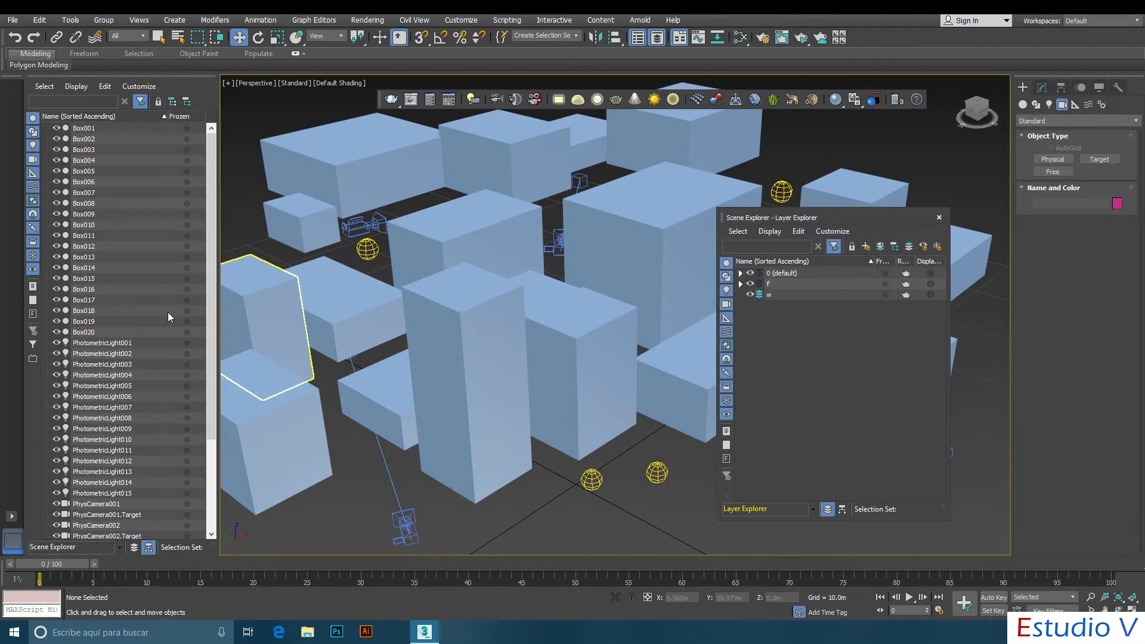
drag(816, 216, 827, 240)
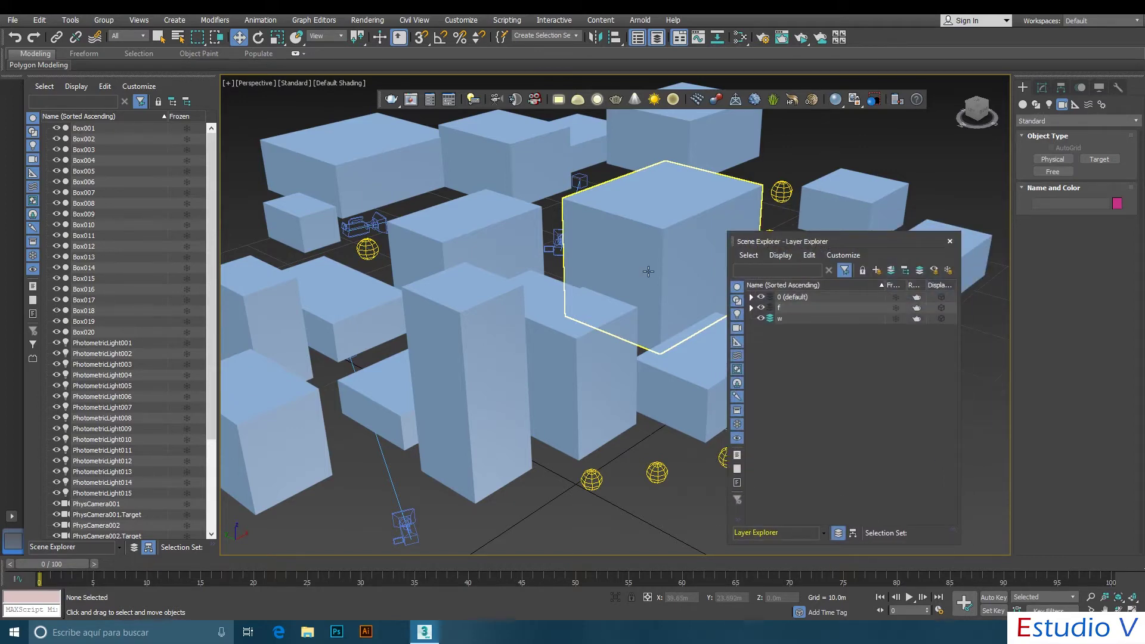
middle_drag(648, 263, 633, 286)
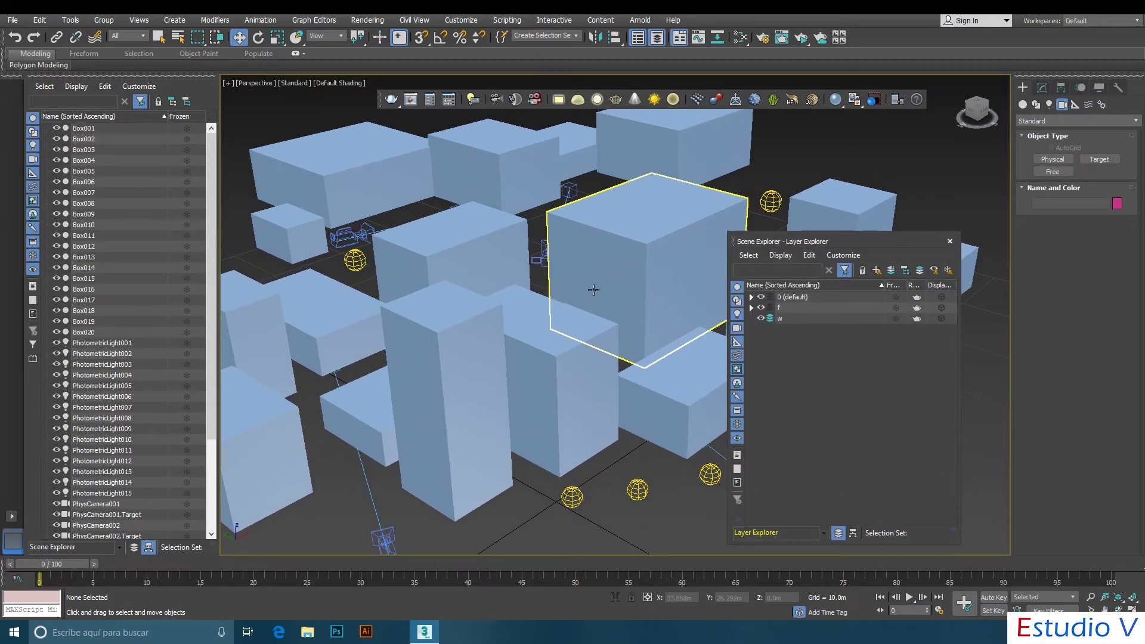
drag(775, 244, 813, 231)
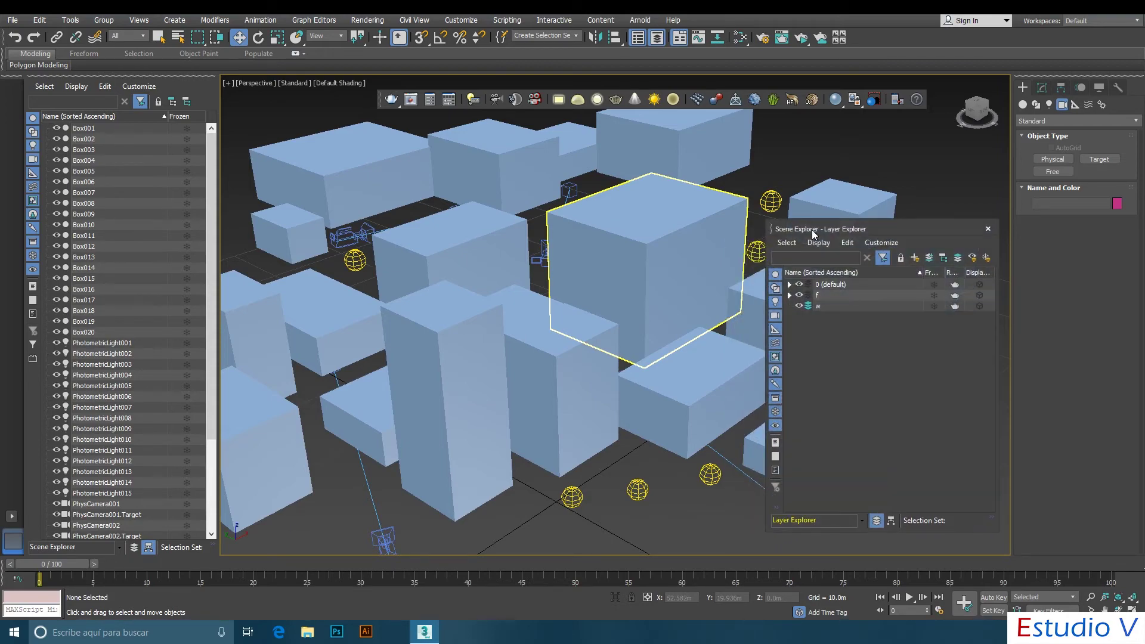